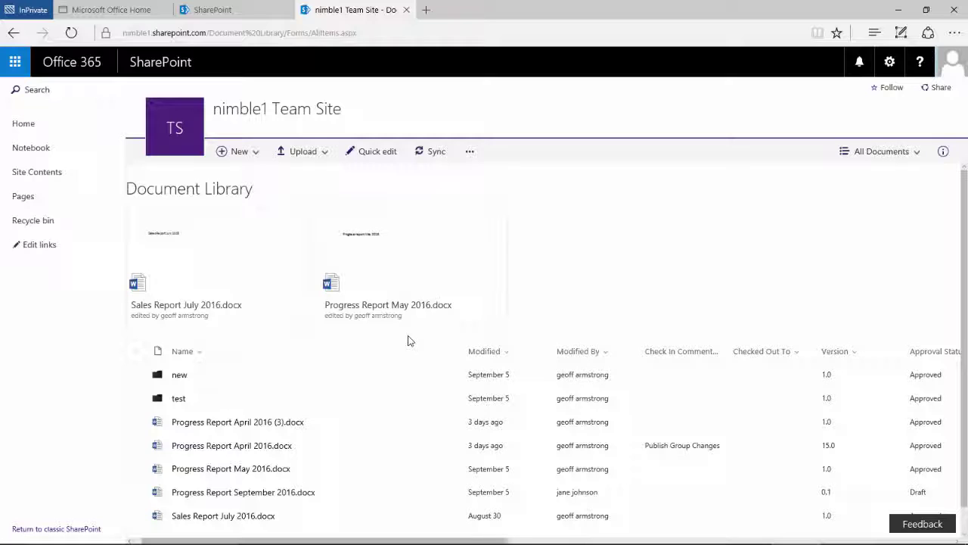
Step: Open the Document Library's versioning settings and set content approval for submitted items to No, accepting the warning
{"action": "left_click", "coordinate": [883, 155]}
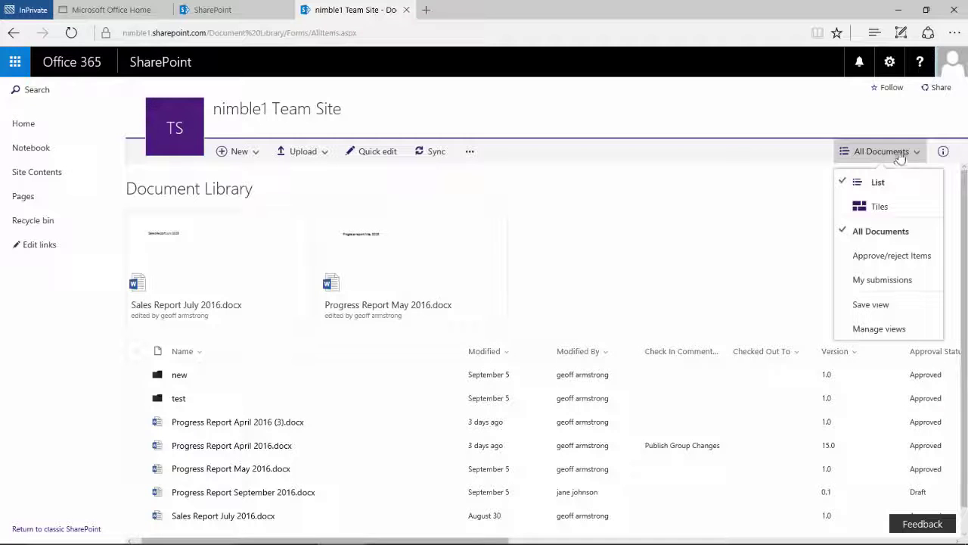
{"action": "left_click", "coordinate": [878, 329]}
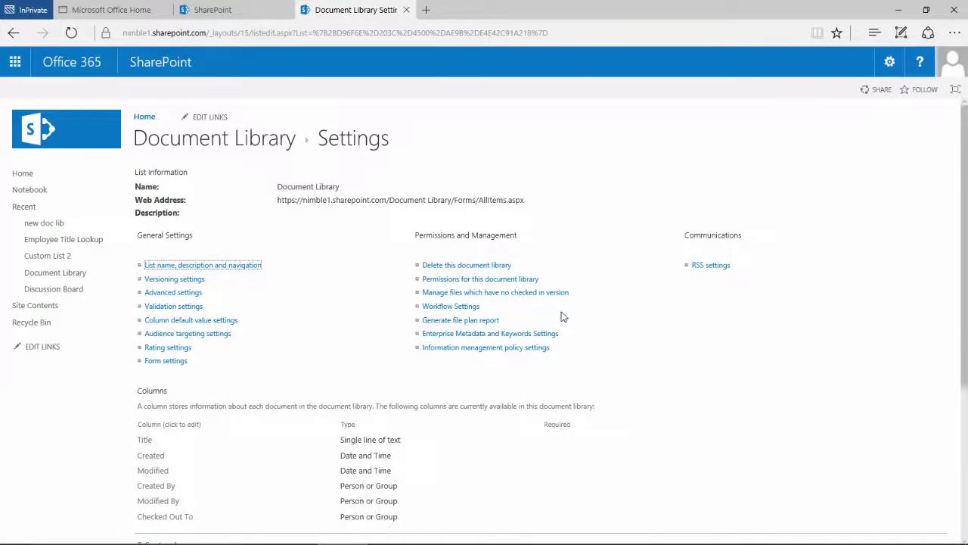
{"action": "left_click", "coordinate": [171, 280]}
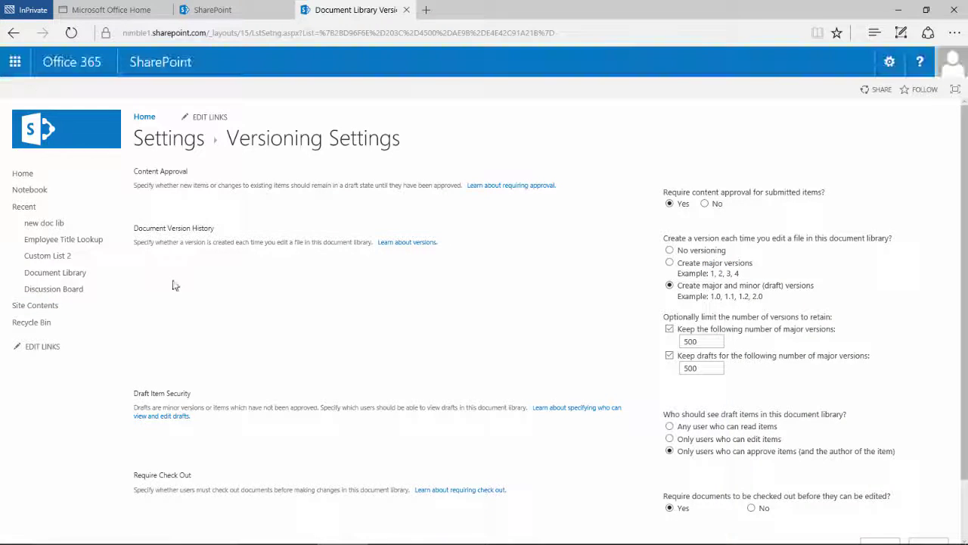
{"action": "left_click", "coordinate": [705, 203]}
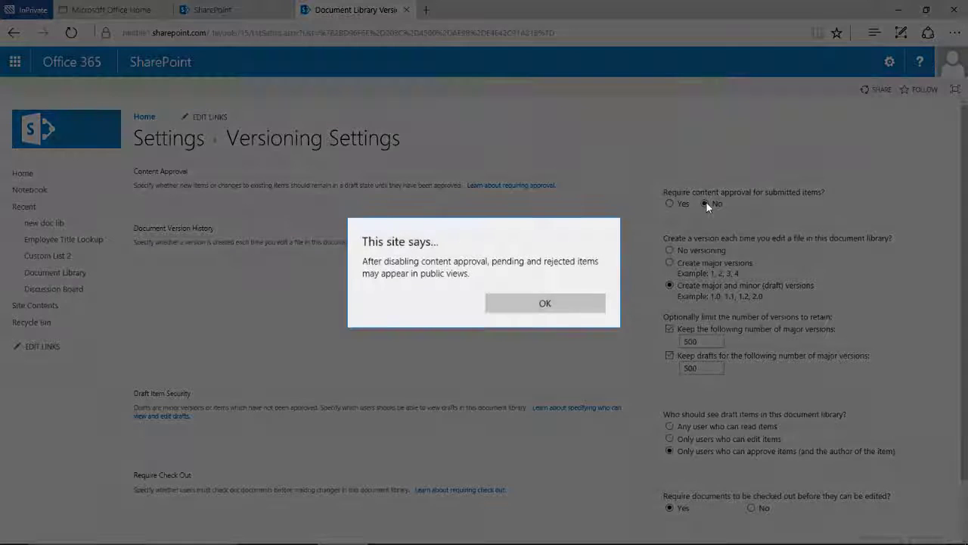
{"action": "left_click", "coordinate": [545, 305]}
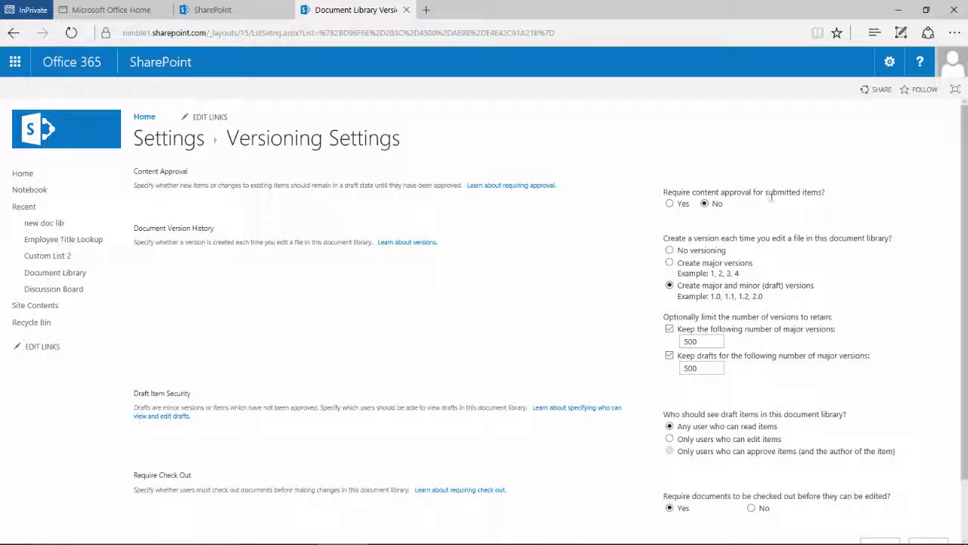
Step: Set the library to No versioning, set required check-out before editing to No, and save the settings
{"action": "left_click", "coordinate": [669, 251]}
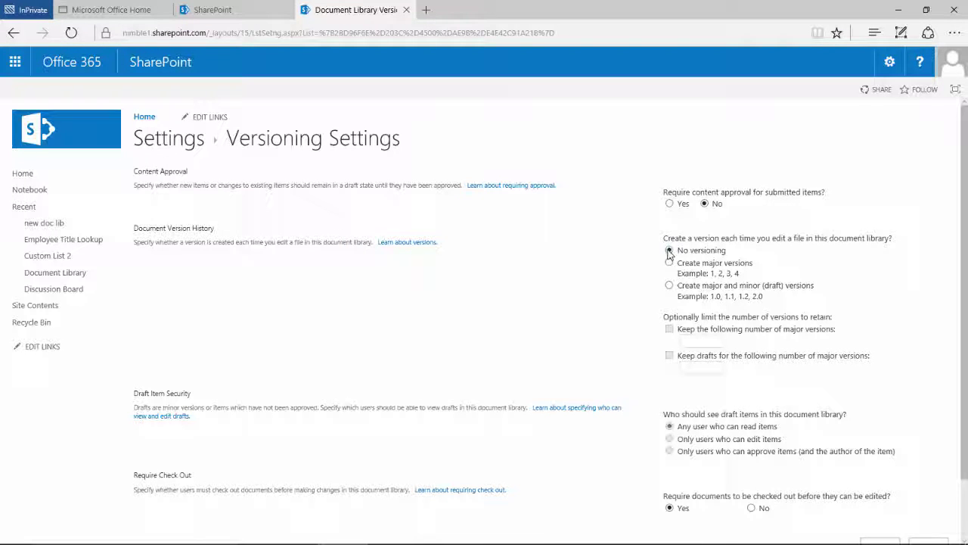
{"action": "scroll", "coordinate": [645, 351], "scroll_direction": "down", "scroll_amount": 1}
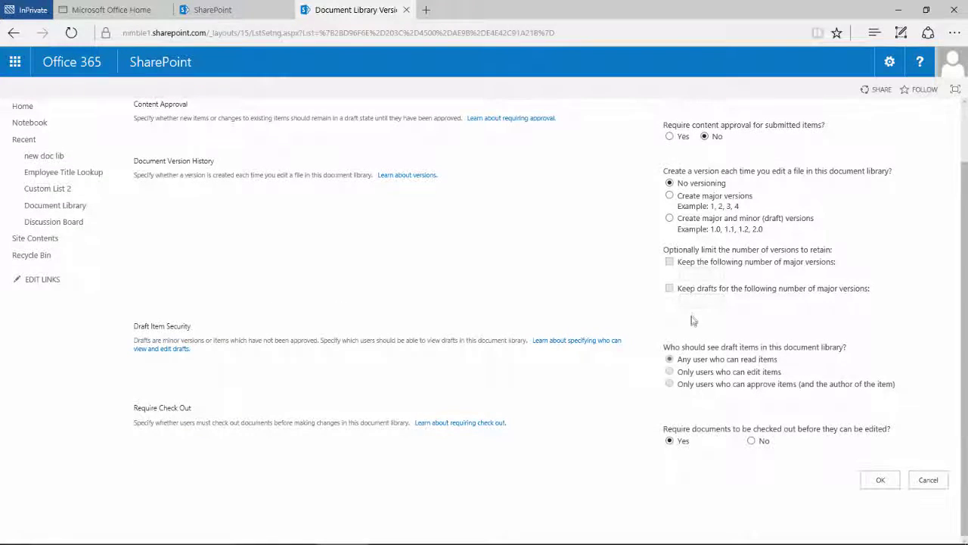
{"action": "scroll", "coordinate": [693, 322], "scroll_direction": "down", "scroll_amount": 1}
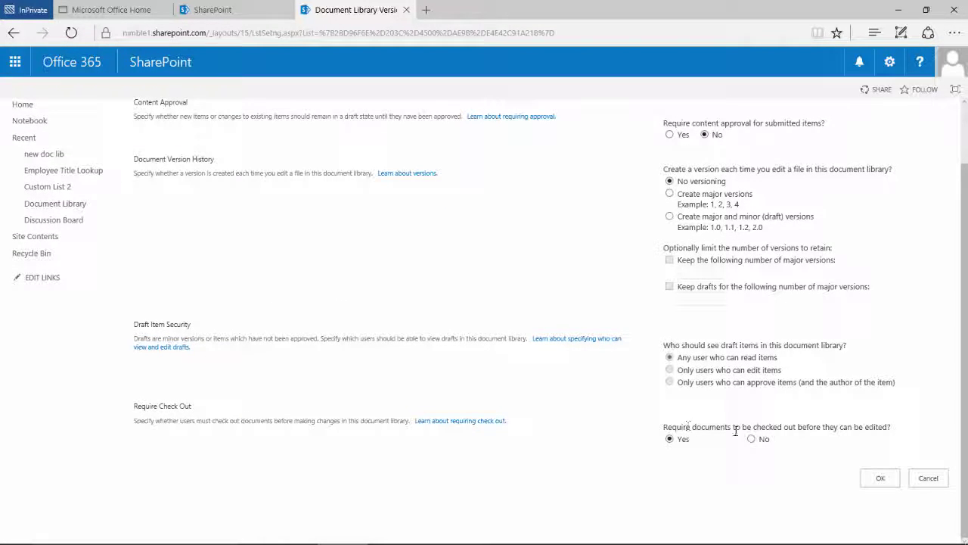
{"action": "left_click", "coordinate": [752, 439]}
{"action": "scroll", "coordinate": [584, 190], "scroll_direction": "up", "scroll_amount": 1}
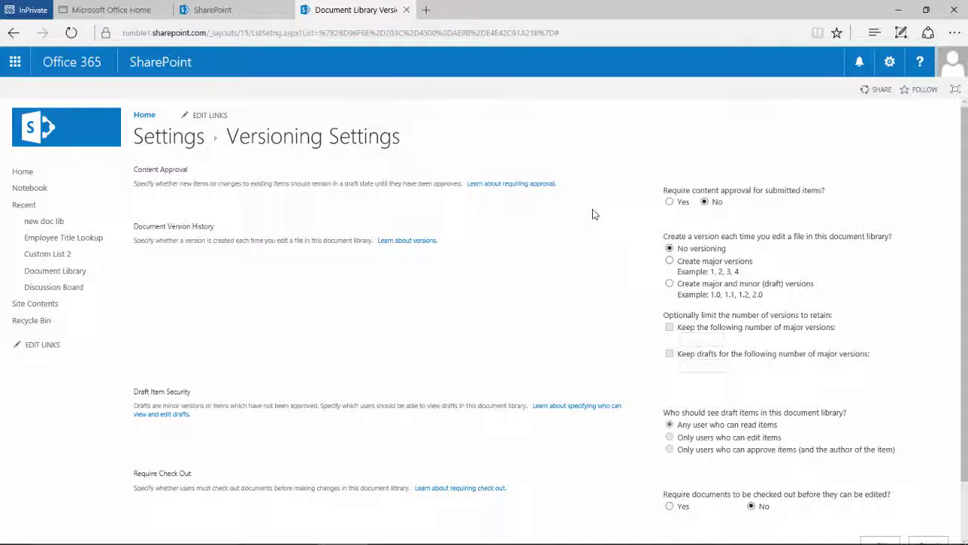
{"action": "scroll", "coordinate": [596, 219], "scroll_direction": "down", "scroll_amount": 1}
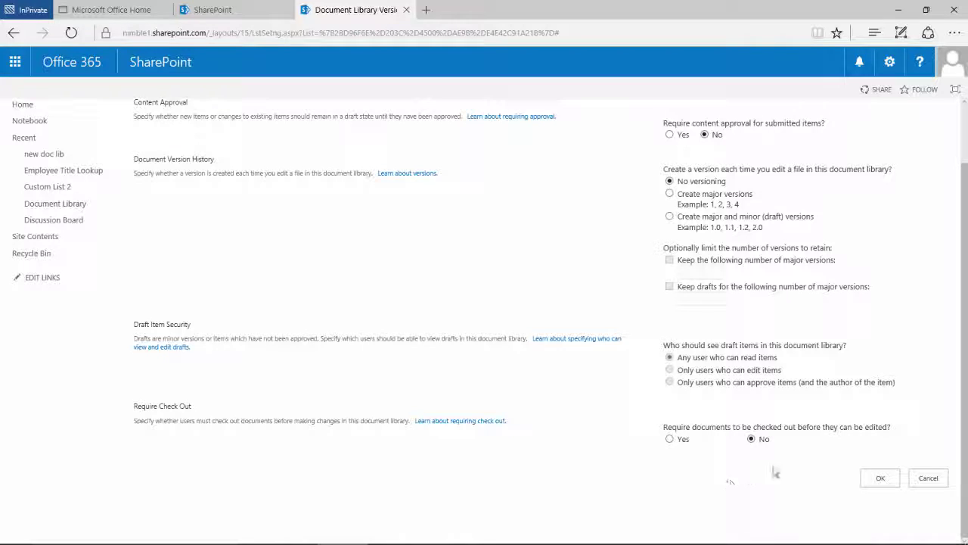
{"action": "left_click", "coordinate": [882, 480]}
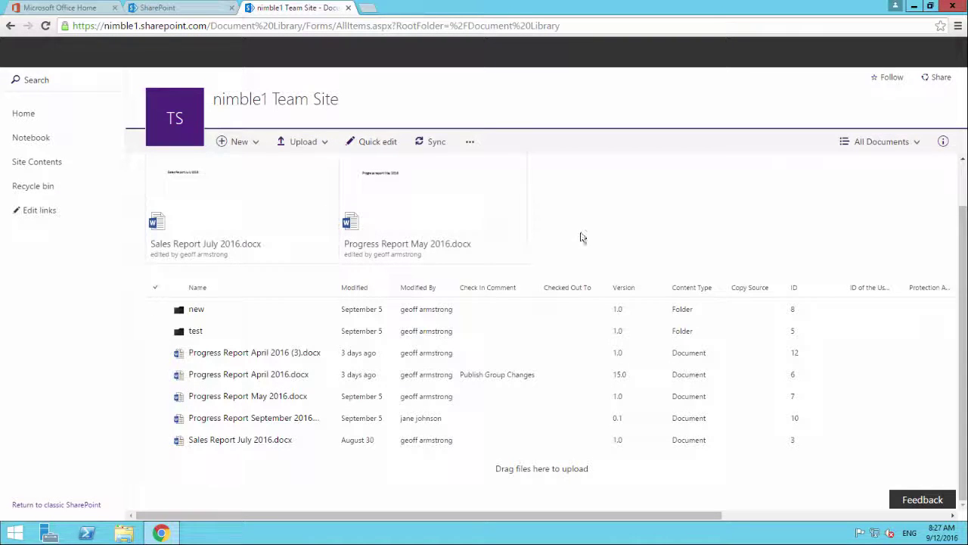
Step: In the other user's Chrome session, open Progress Report May 2016.docx from the Document Library in Word Online
{"action": "scroll", "coordinate": [758, 177], "scroll_direction": "up", "scroll_amount": 1}
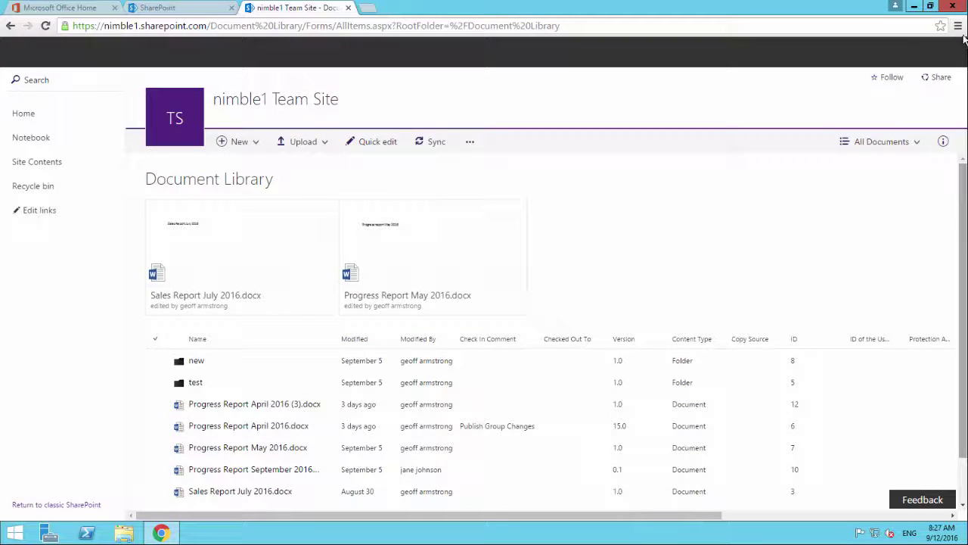
{"action": "scroll", "coordinate": [553, 248], "scroll_direction": "down", "scroll_amount": 1}
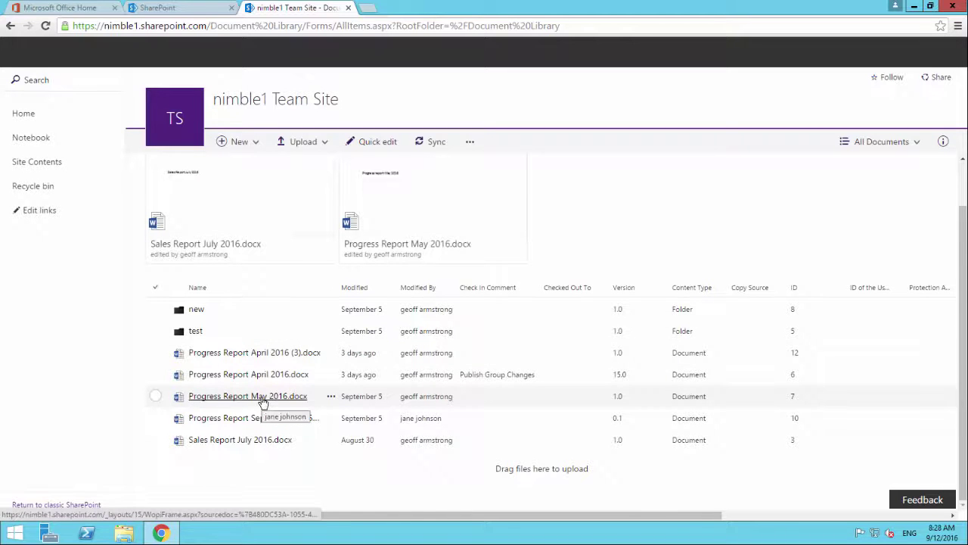
{"action": "left_click", "coordinate": [331, 397]}
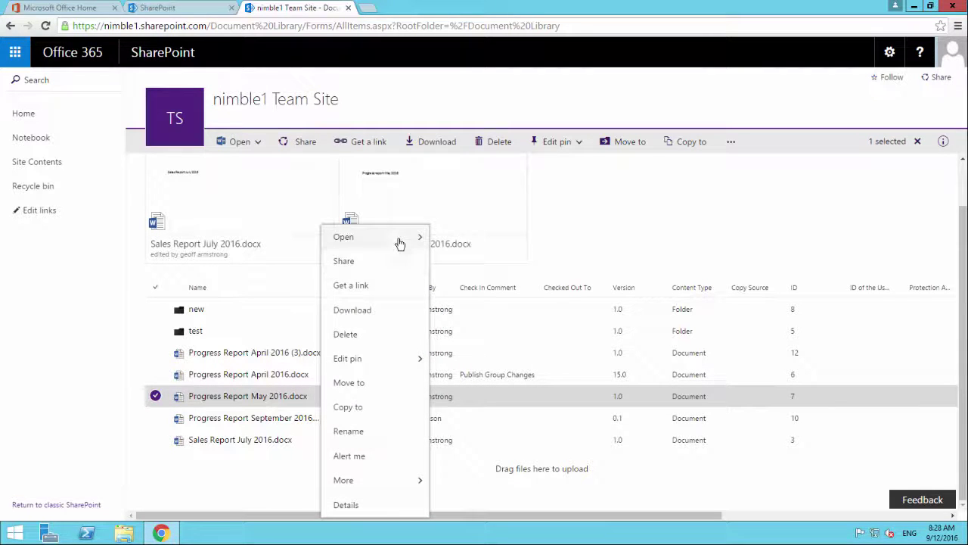
{"action": "mouse_move", "coordinate": [408, 240]}
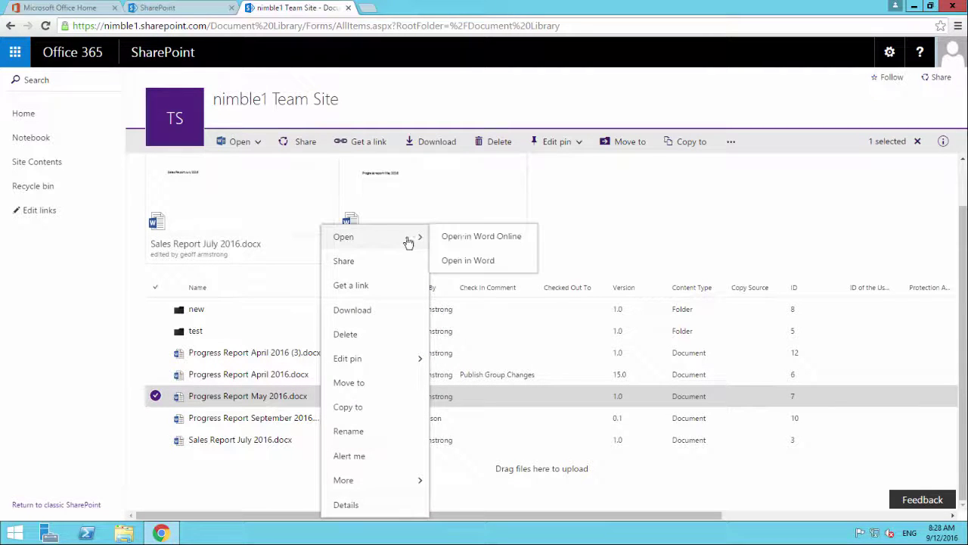
{"action": "left_click", "coordinate": [492, 246]}
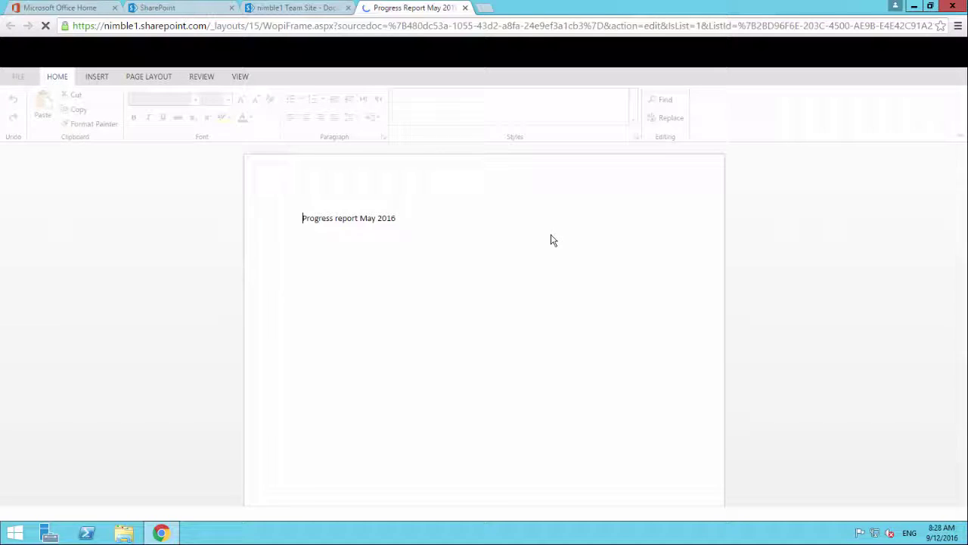
Step: Add a new line below the report title with the current user's first name followed by "first edit"
{"action": "left_click", "coordinate": [402, 225]}
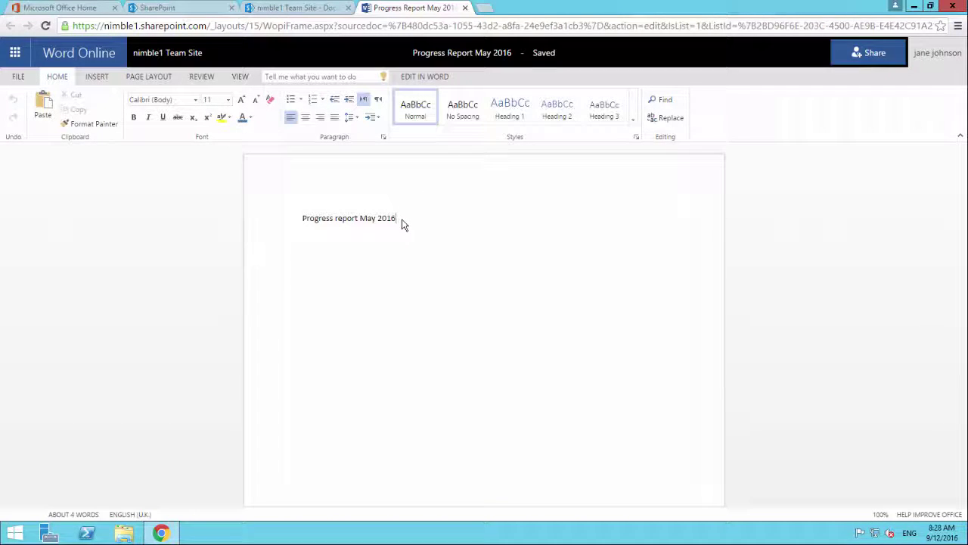
{"action": "key", "text": "Return"}
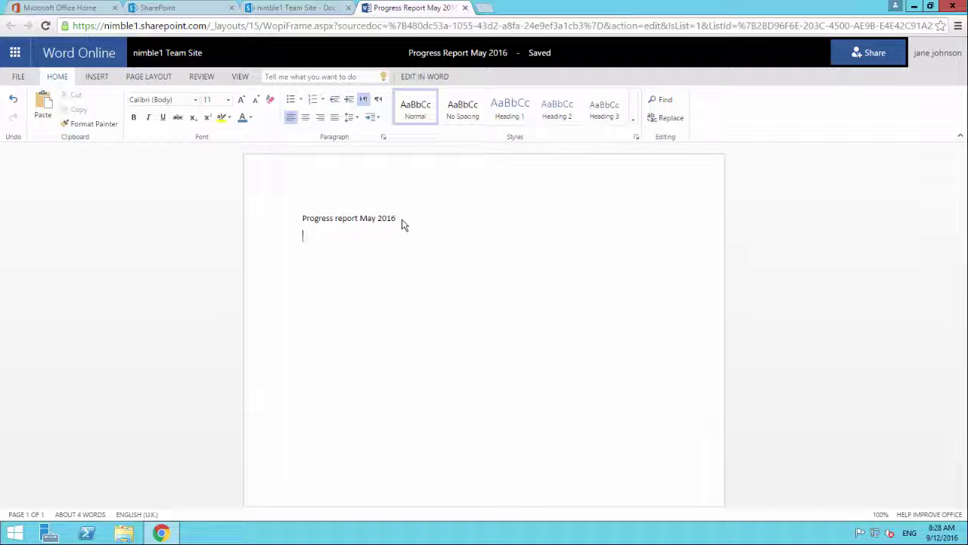
{"action": "type", "text": "Janes first edit"}
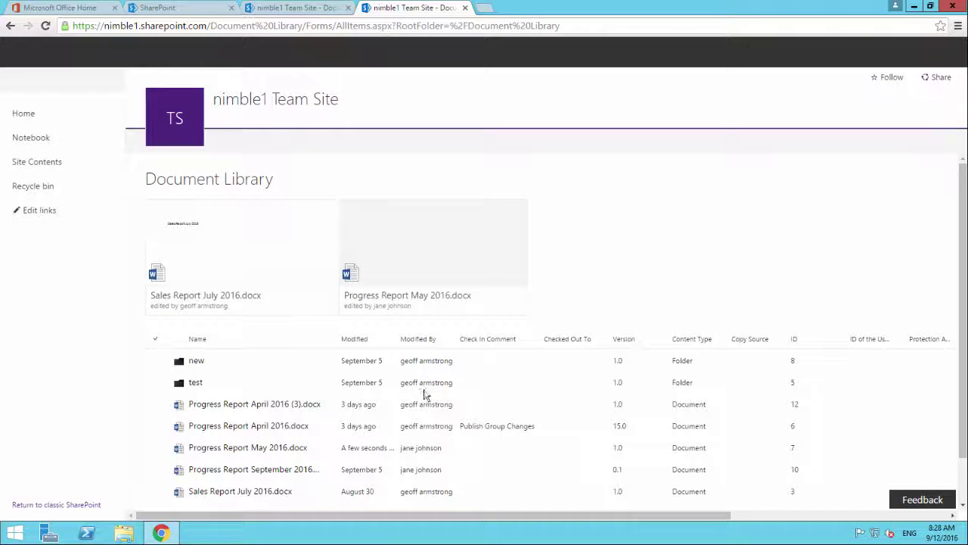
Step: Reopen Progress Report May 2016.docx for browser editing and add a line with the user's first name and "2nd edit"
{"action": "scroll", "coordinate": [265, 446], "scroll_direction": "down", "scroll_amount": 1}
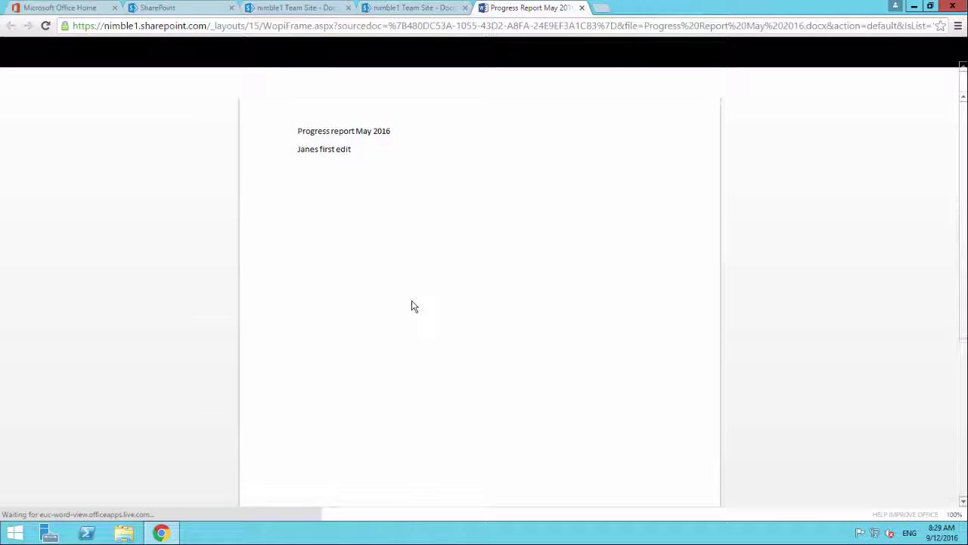
{"action": "triple_click", "coordinate": [356, 180]}
{"action": "left_click", "coordinate": [355, 181]}
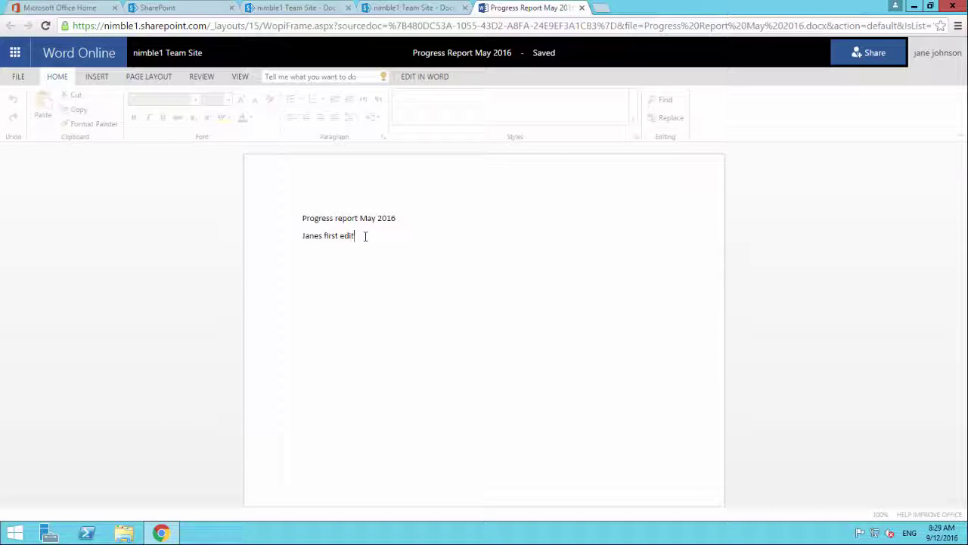
{"action": "key", "text": "Return"}
{"action": "type", "text": "Janes "}
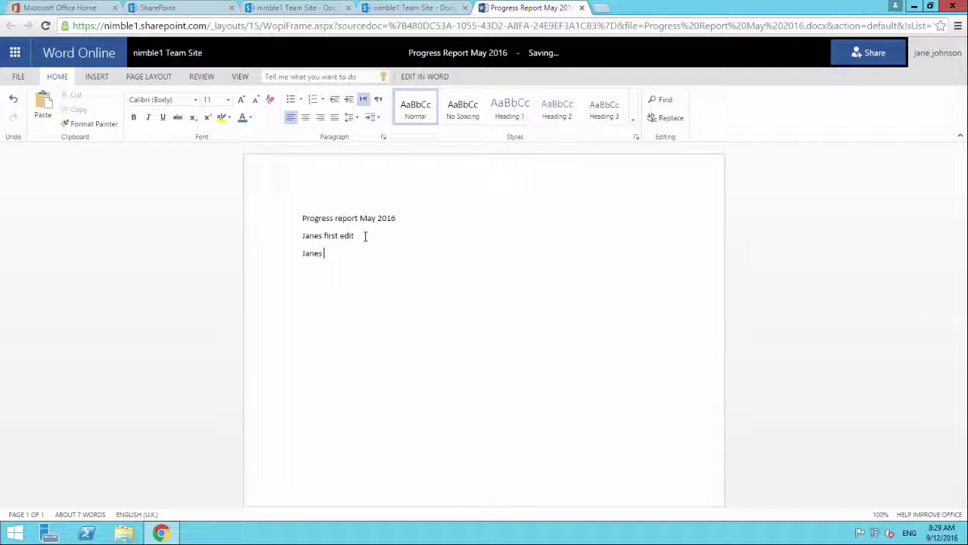
{"action": "type", "text": "2nd edit"}
{"action": "key", "text": "Return"}
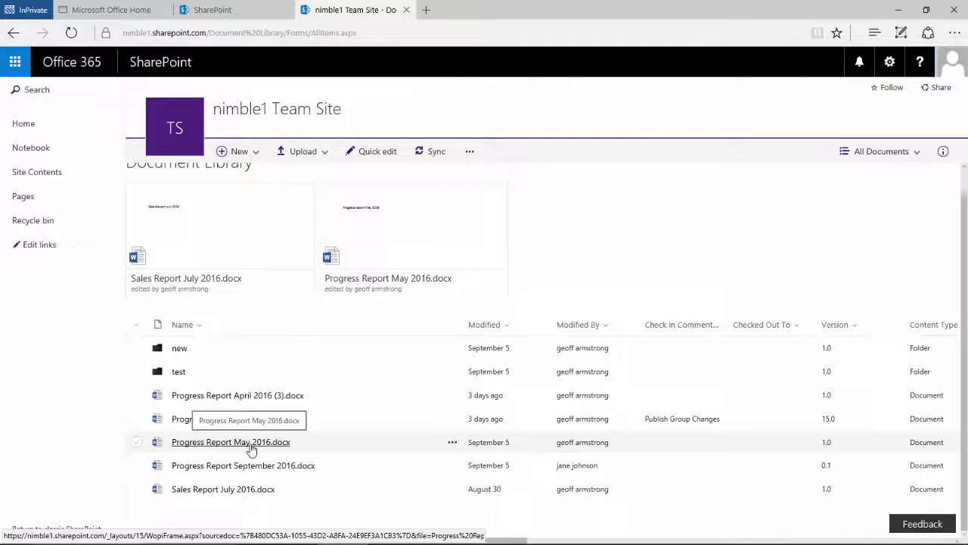
Step: In the site owner's Edge session, open Progress Report May 2016.docx and start editing it in the browser
{"action": "left_click", "coordinate": [251, 449]}
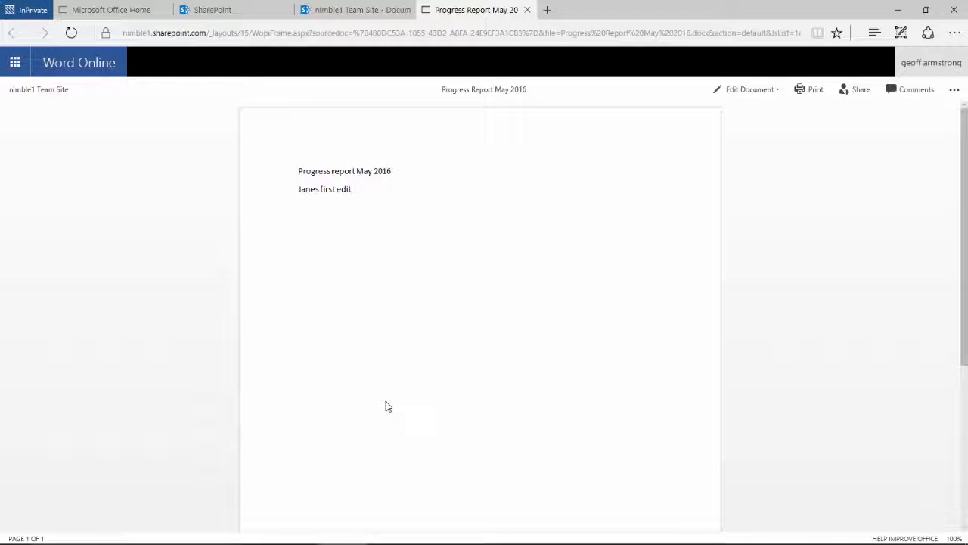
{"action": "triple_click", "coordinate": [354, 190]}
{"action": "left_click", "coordinate": [743, 101]}
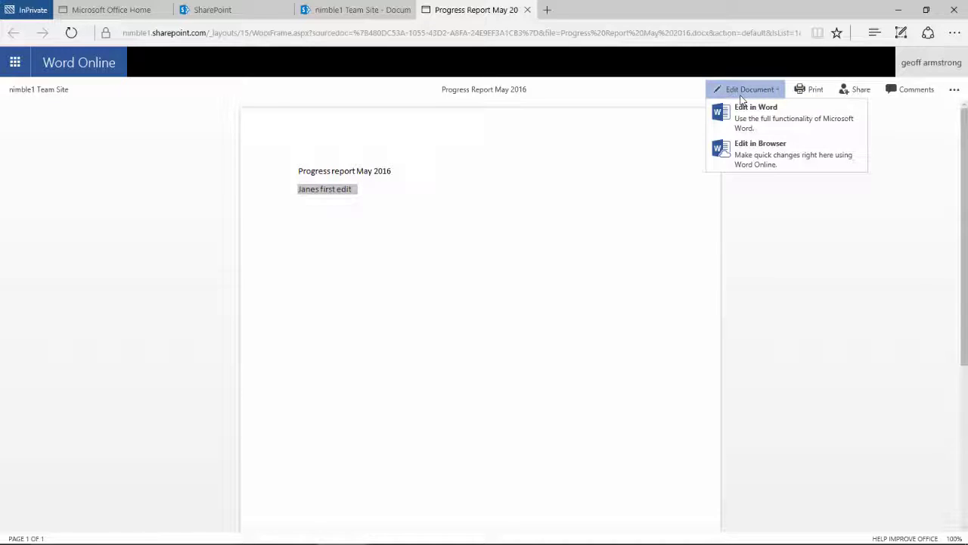
{"action": "left_click", "coordinate": [754, 160]}
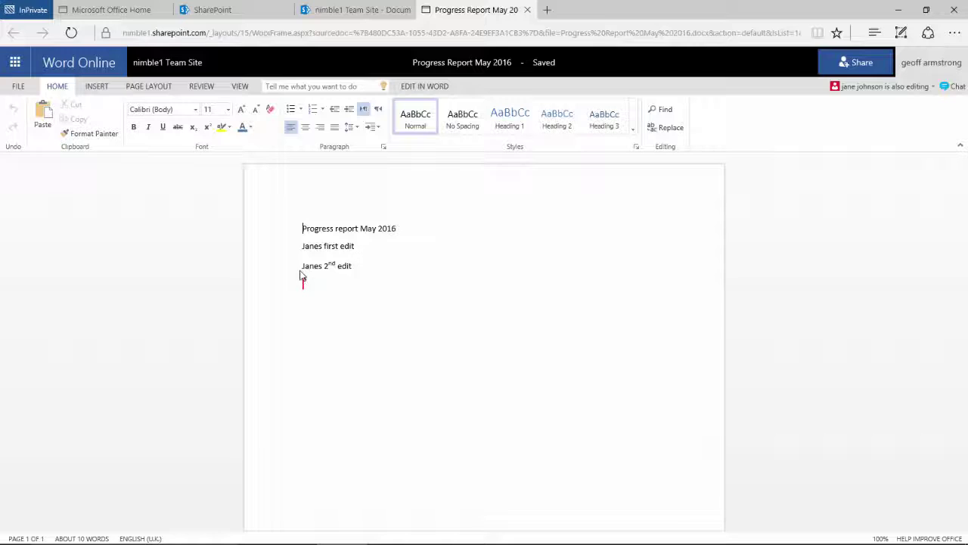
Step: Add a line below the existing edits with the owner's first name and "1st edit", and check it in the co-author's session
{"action": "mouse_move", "coordinate": [301, 293]}
{"action": "type", "text": "Geoff's"}
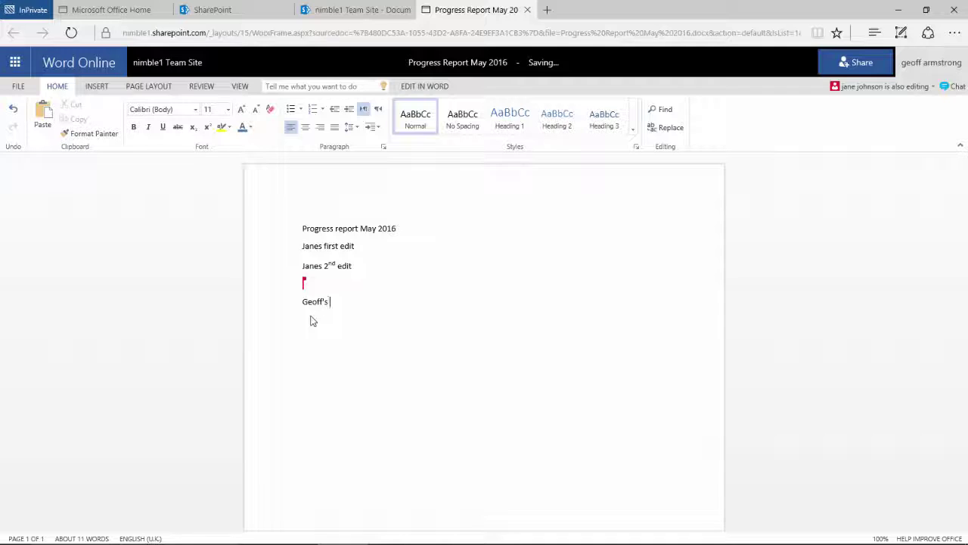
{"action": "type", "text": " 1st edit"}
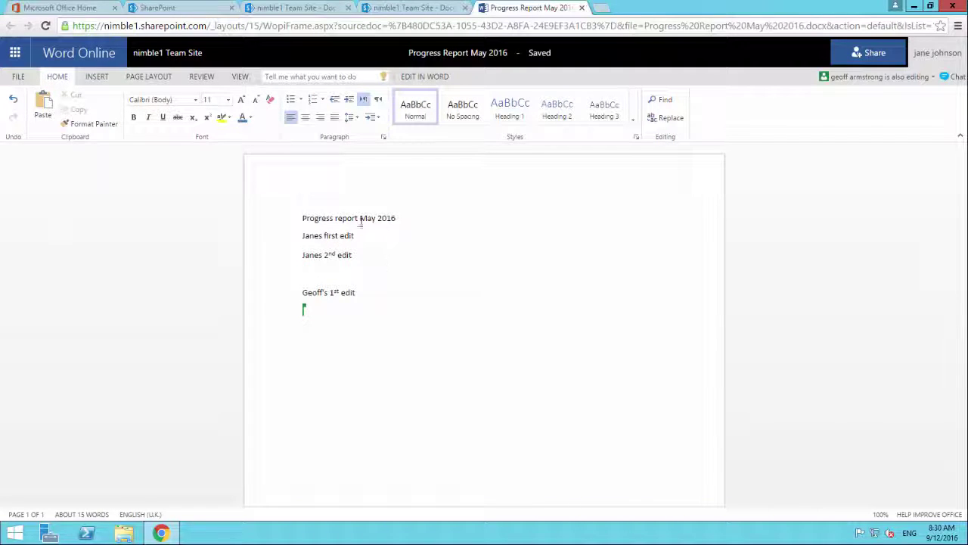
{"action": "left_click_drag", "start_coordinate": [303, 293], "coordinate": [363, 291]}
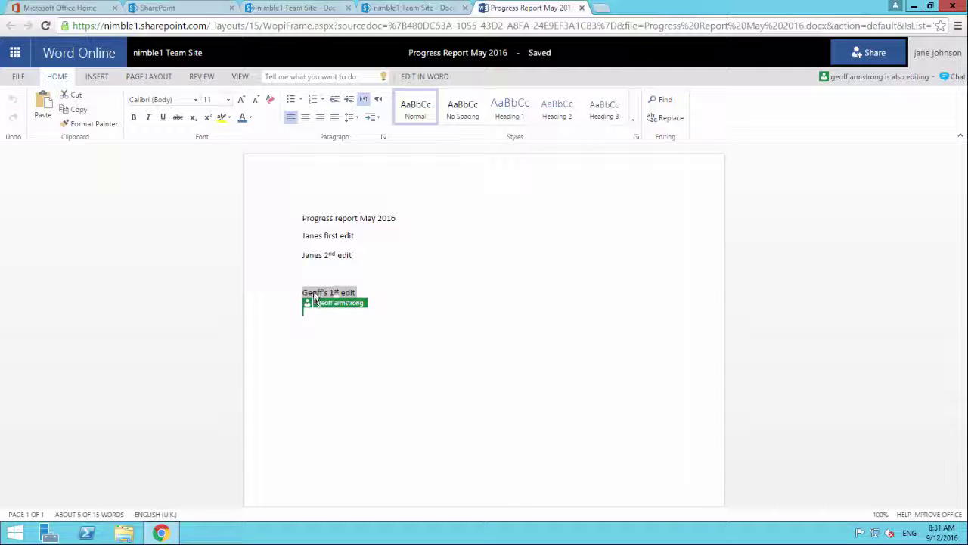
{"action": "left_click", "coordinate": [308, 275]}
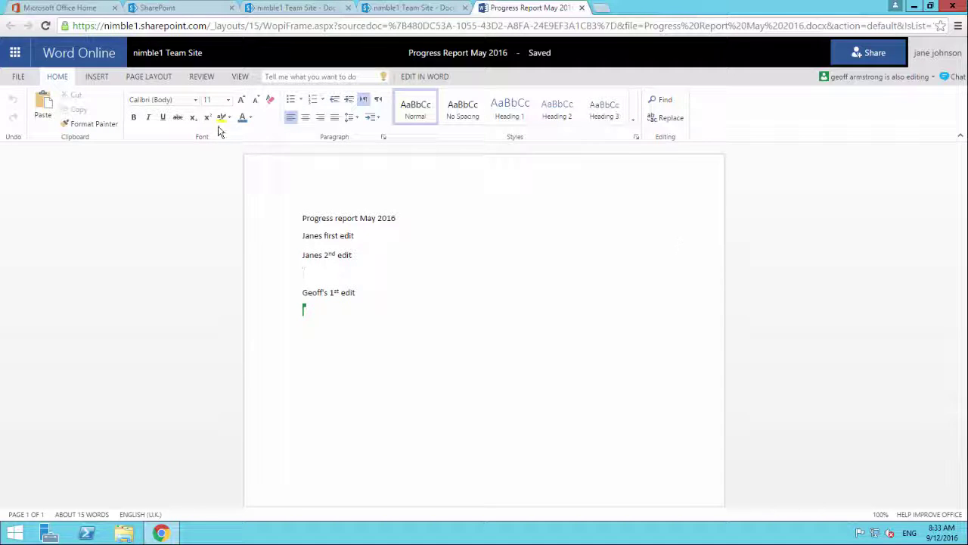
Step: Return to the team site's Document Library and reopen Progress Report May 2016.docx for editing in the browser
{"action": "left_click", "coordinate": [183, 56]}
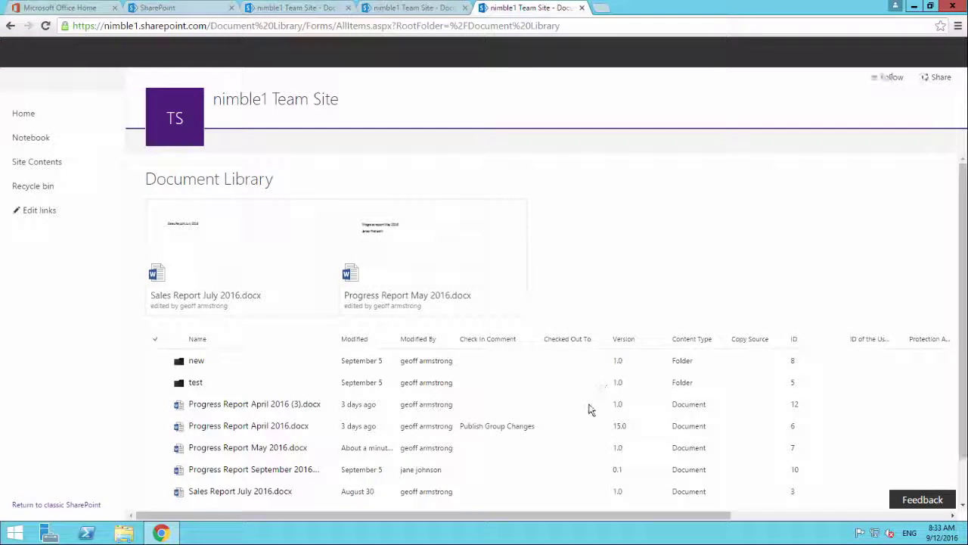
{"action": "scroll", "coordinate": [325, 451], "scroll_direction": "down", "scroll_amount": 1}
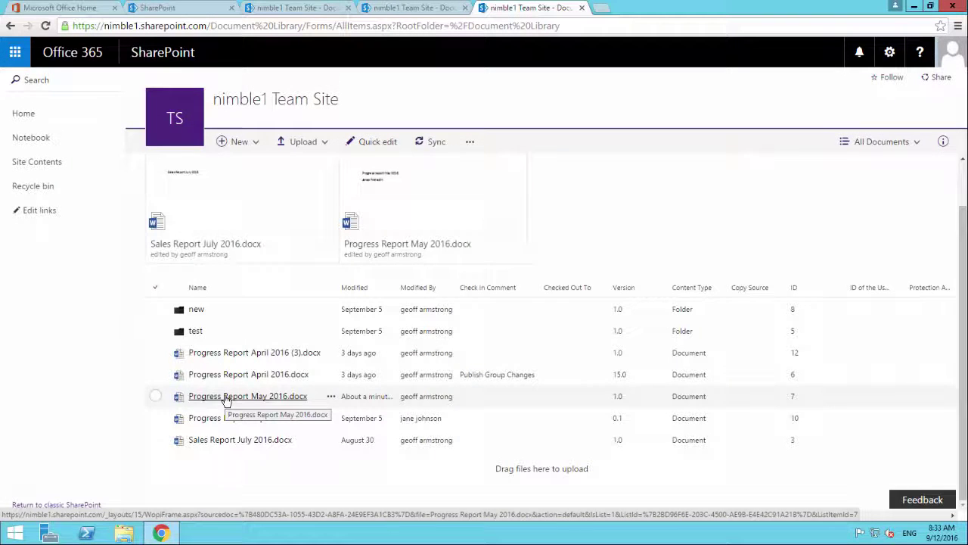
{"action": "left_click", "coordinate": [226, 398]}
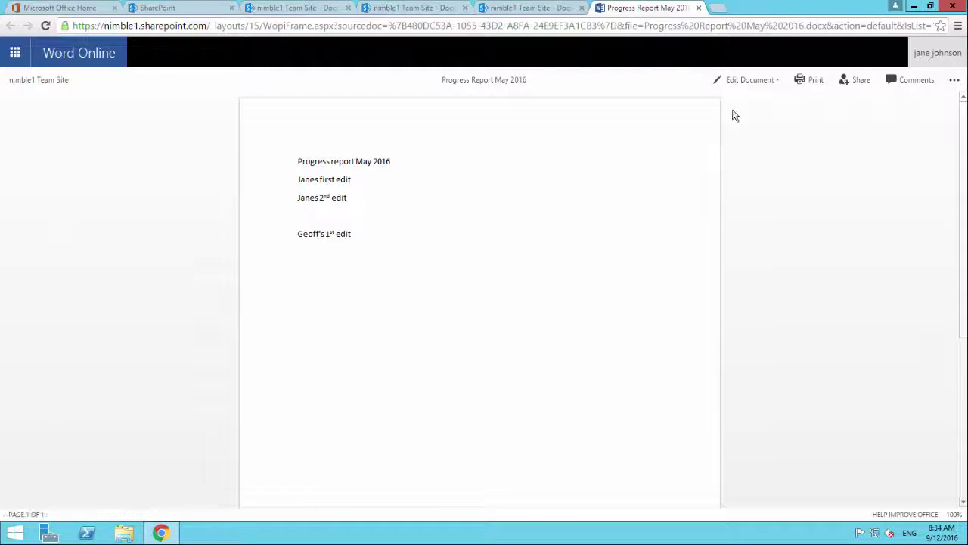
{"action": "left_click", "coordinate": [742, 80]}
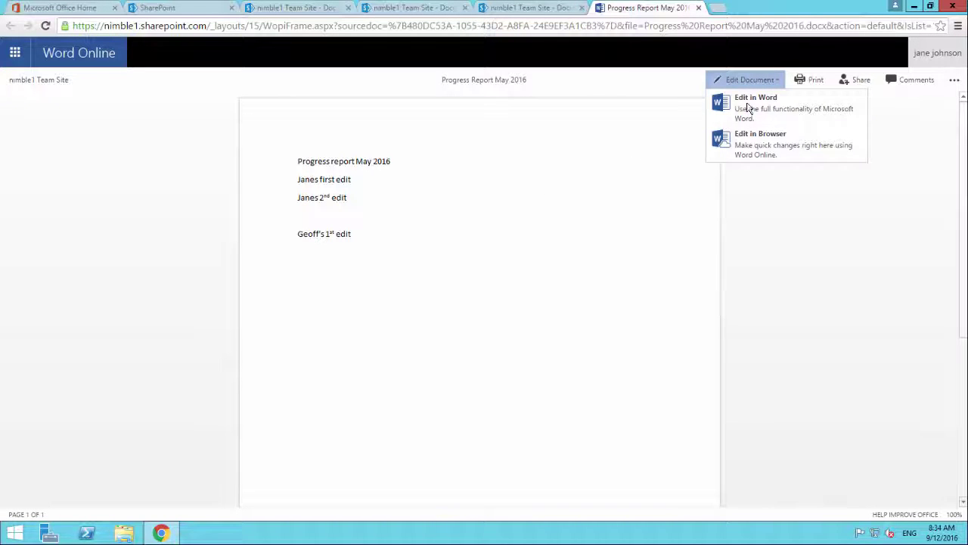
{"action": "left_click", "coordinate": [754, 150]}
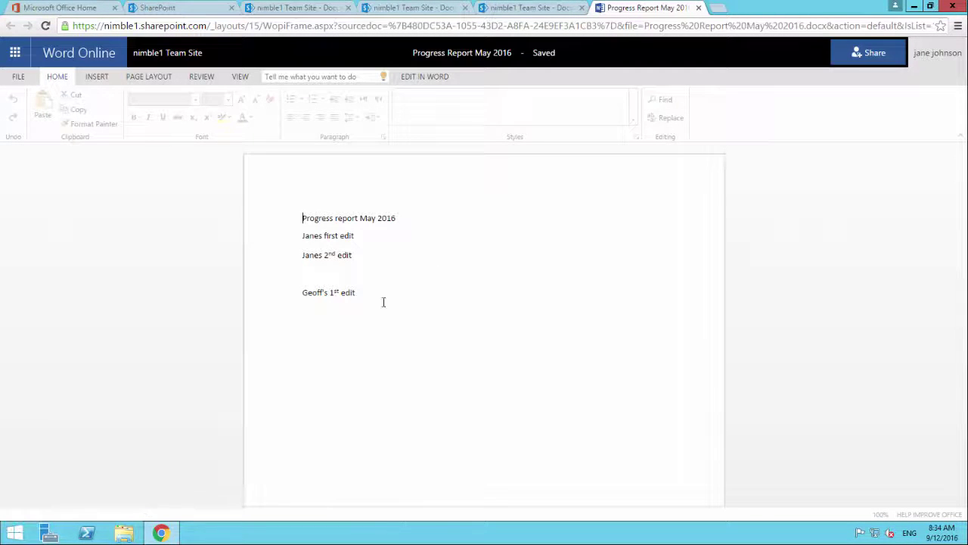
Step: Add a line below the owner's 1st edit with the co-author's first name and "3rd edit", and return to the team site's library
{"action": "left_click", "coordinate": [373, 296]}
{"action": "key", "text": "Return"}
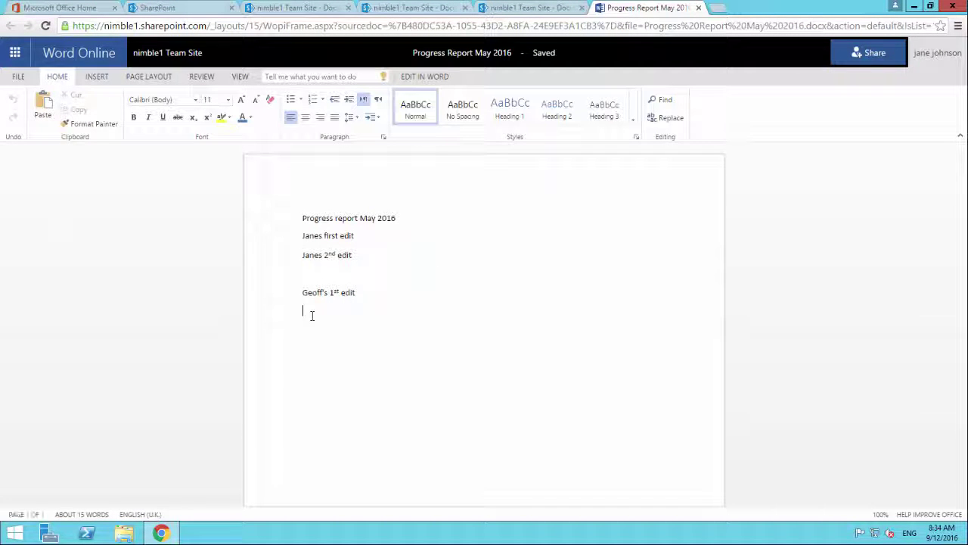
{"action": "type", "text": "Janes 3rd edit"}
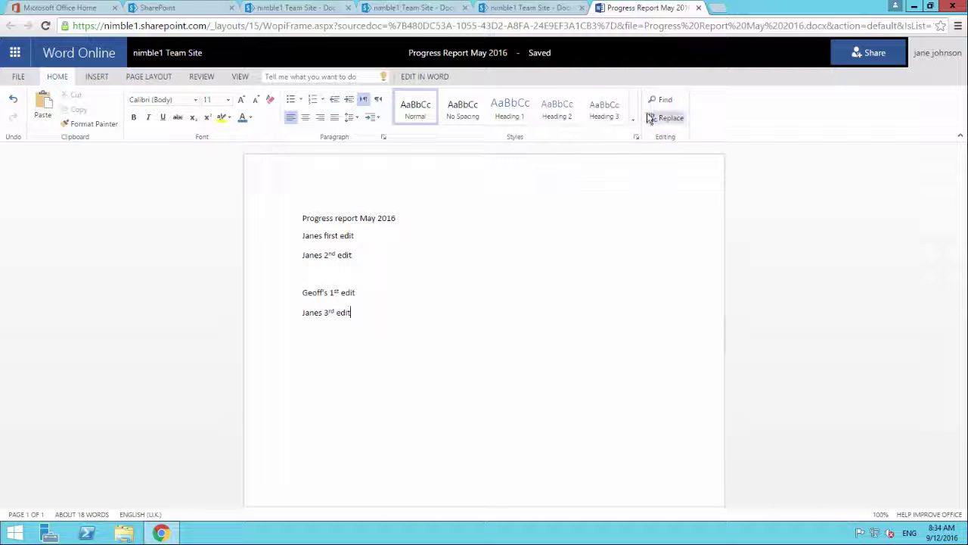
{"action": "left_click", "coordinate": [192, 77]}
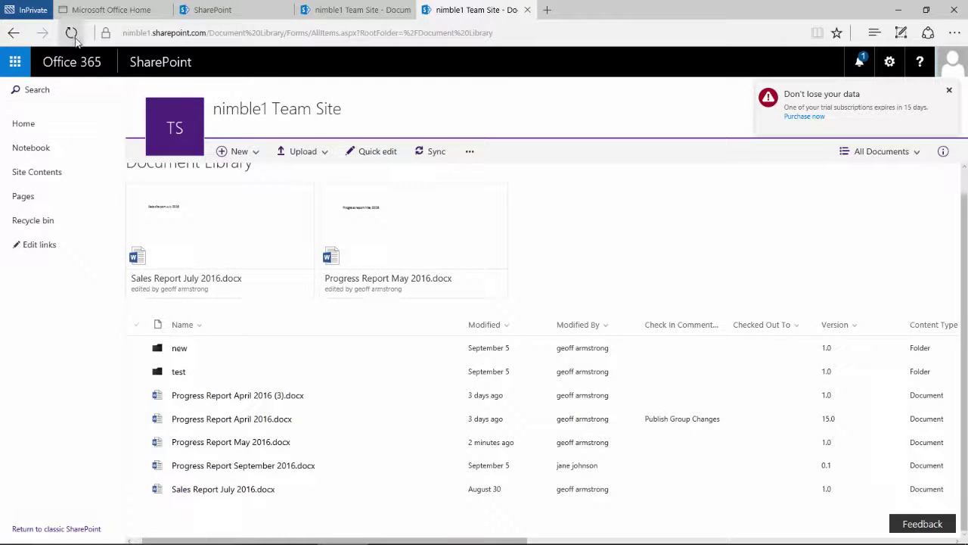
Step: In the site owner's Edge session, refresh the Document Library and set its versioning to create major versions
{"action": "left_click", "coordinate": [73, 33]}
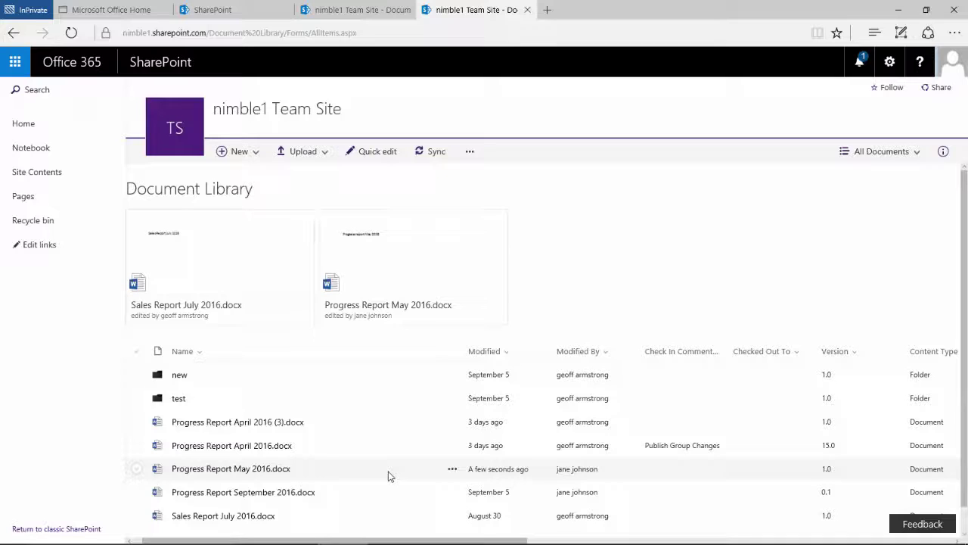
{"action": "left_click", "coordinate": [886, 154]}
{"action": "left_click", "coordinate": [851, 284]}
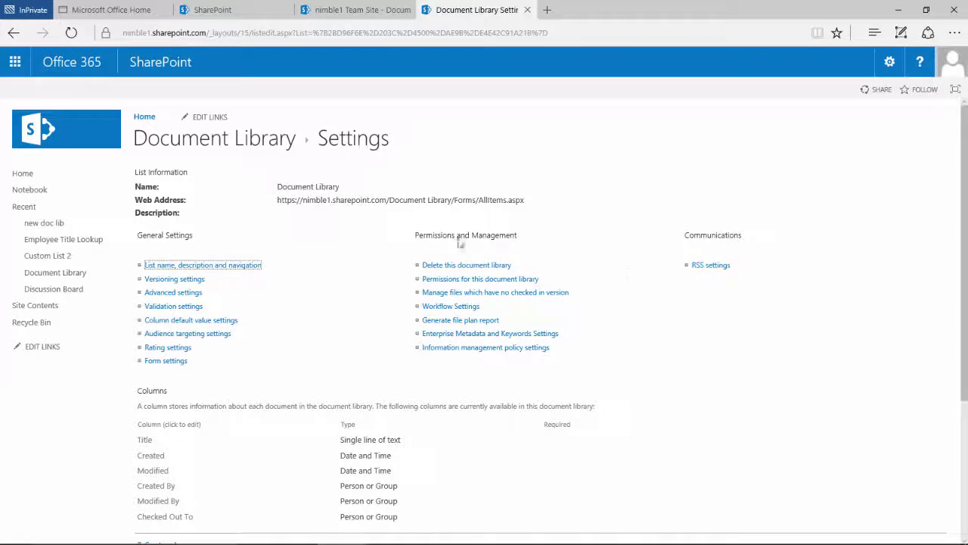
{"action": "left_click", "coordinate": [181, 279]}
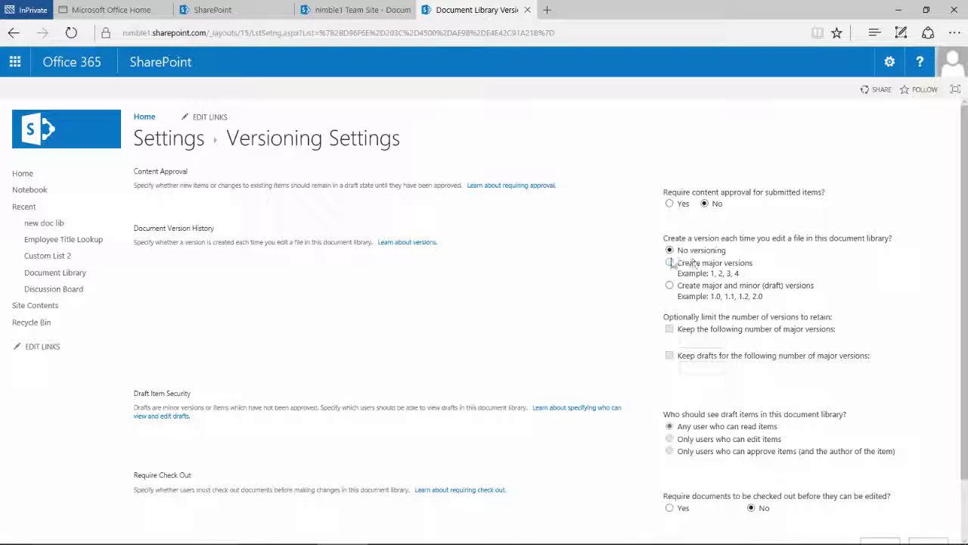
{"action": "left_click", "coordinate": [669, 262]}
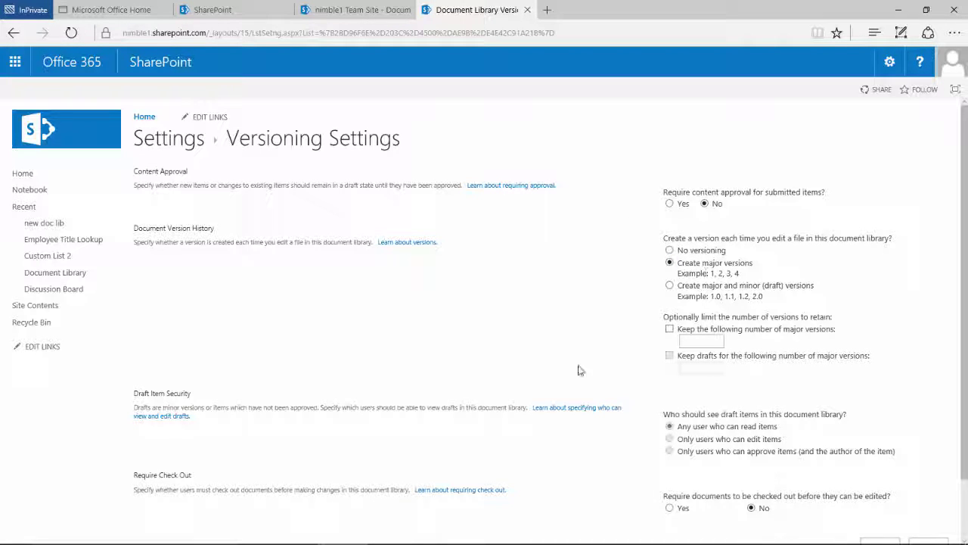
{"action": "scroll", "coordinate": [578, 373], "scroll_direction": "down", "scroll_amount": 2}
{"action": "left_click", "coordinate": [882, 479]}
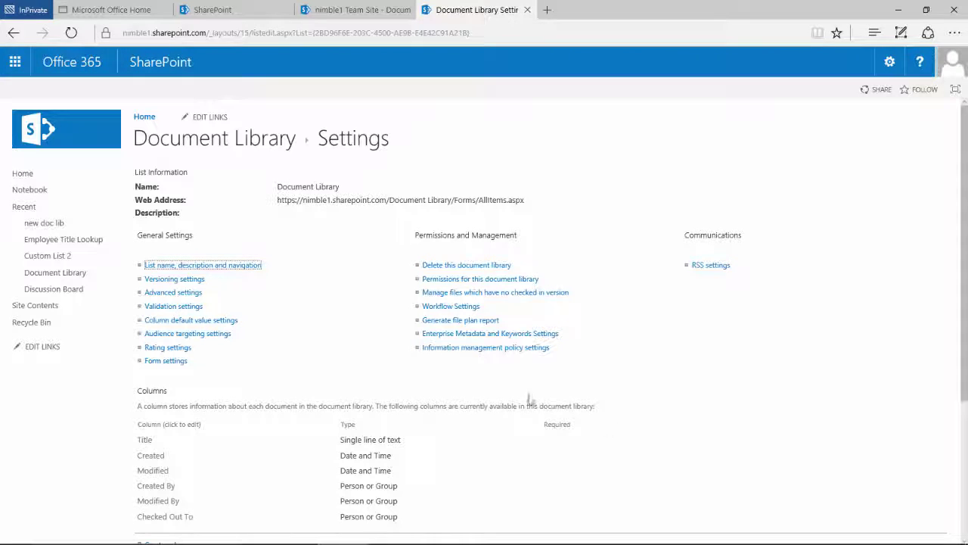
{"action": "left_click", "coordinate": [204, 143]}
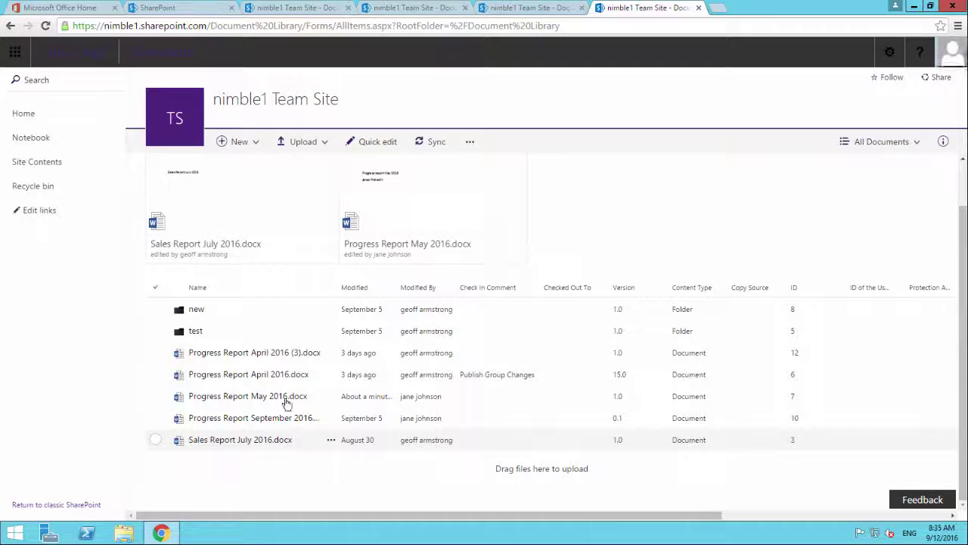
Step: In the co-author's Chrome session, open Progress Report May 2016.docx from the library for editing in the browser
{"action": "left_click", "coordinate": [273, 399]}
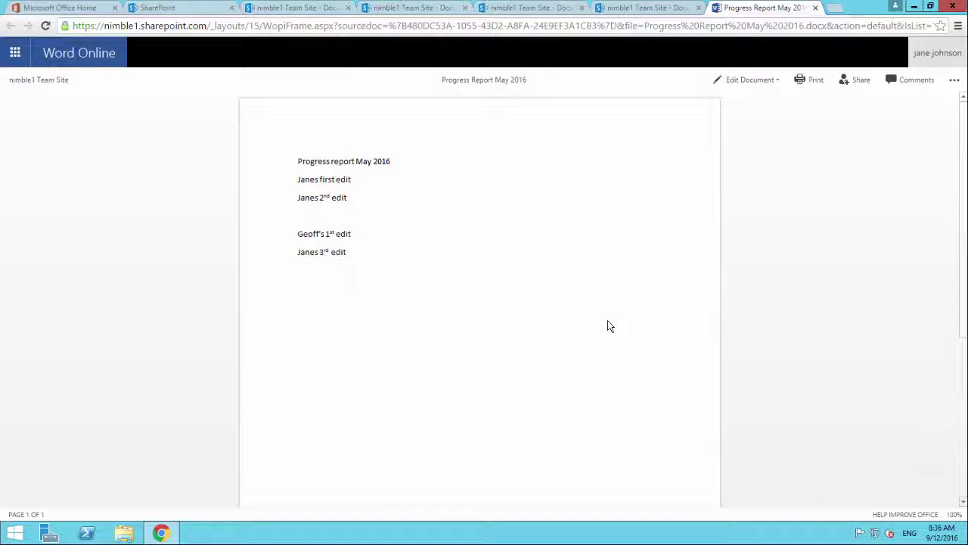
{"action": "left_click", "coordinate": [745, 80]}
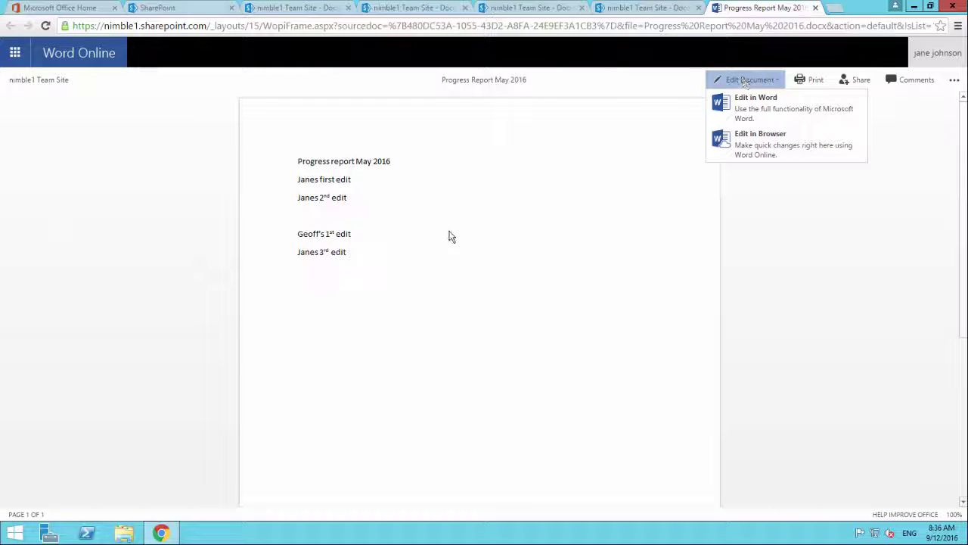
{"action": "left_click", "coordinate": [757, 156]}
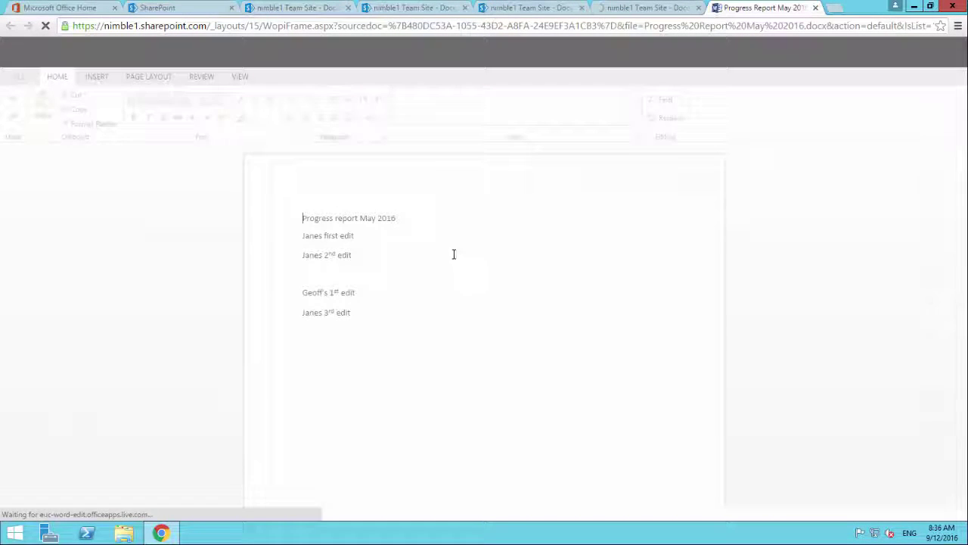
Step: Add a last line with the co-author's first name and "– edit major version", and return to the team site's library
{"action": "left_click", "coordinate": [362, 313]}
{"action": "key", "text": "Return"}
{"action": "type", "text": "J"}
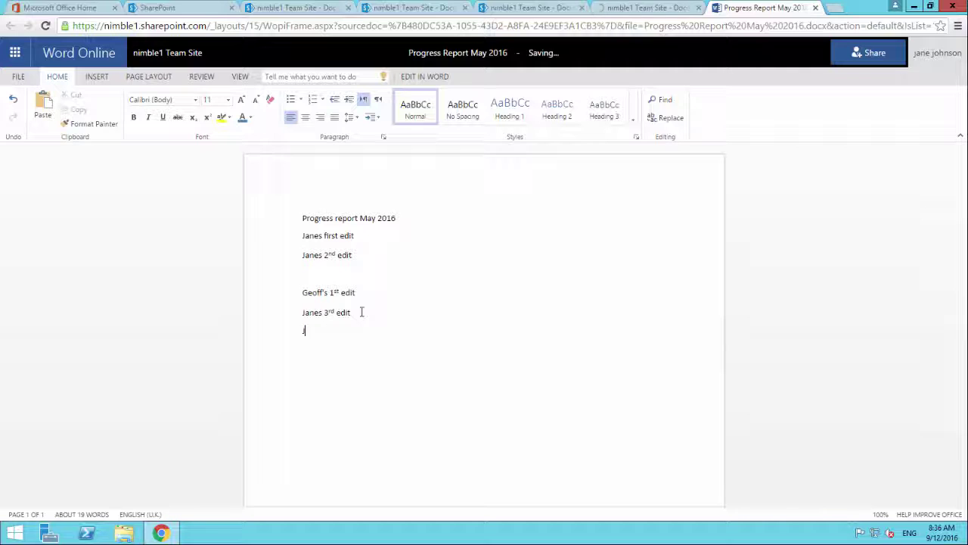
{"action": "type", "text": "amesane"}
{"action": "key", "text": "BackSpace"}
{"action": "type", "text": "- edit major version"}
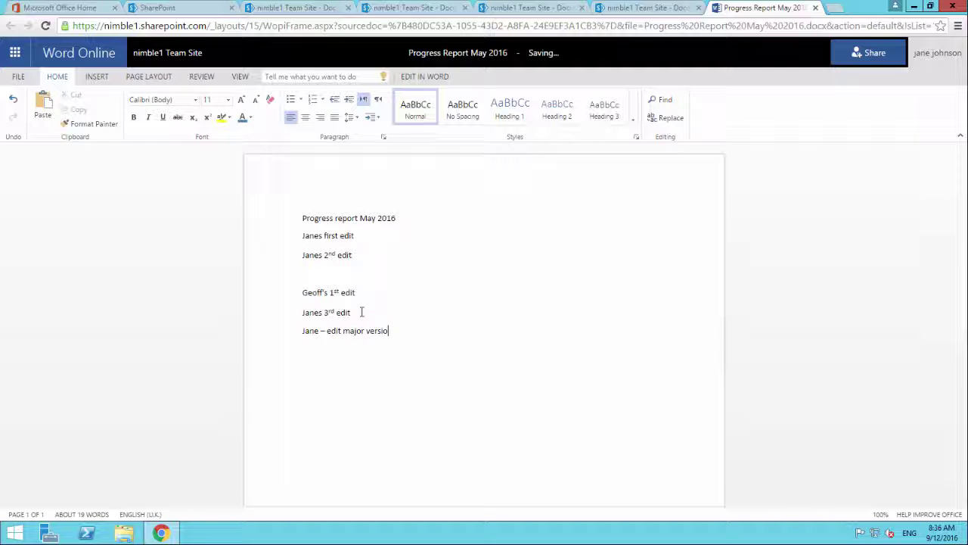
{"action": "left_click", "coordinate": [169, 52]}
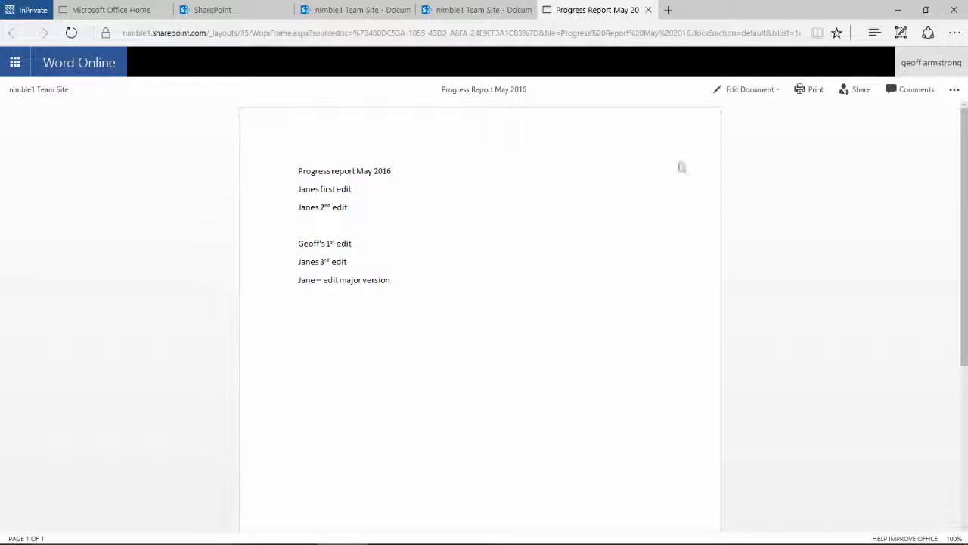
Step: In the owner's Edge session, edit the report in the browser, adding a last line with the owner's first name and "- edit major version"
{"action": "left_click", "coordinate": [749, 89]}
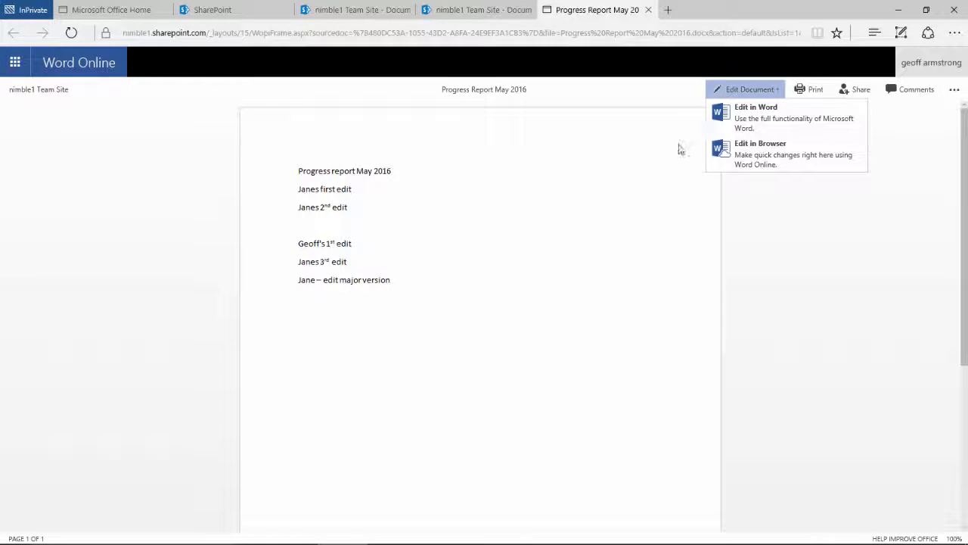
{"action": "left_click", "coordinate": [743, 160]}
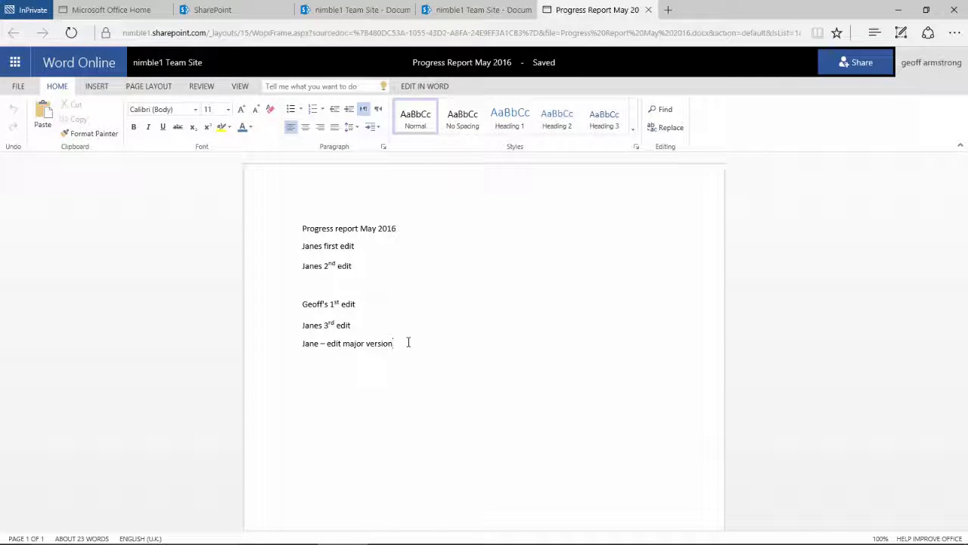
{"action": "key", "text": "Return"}
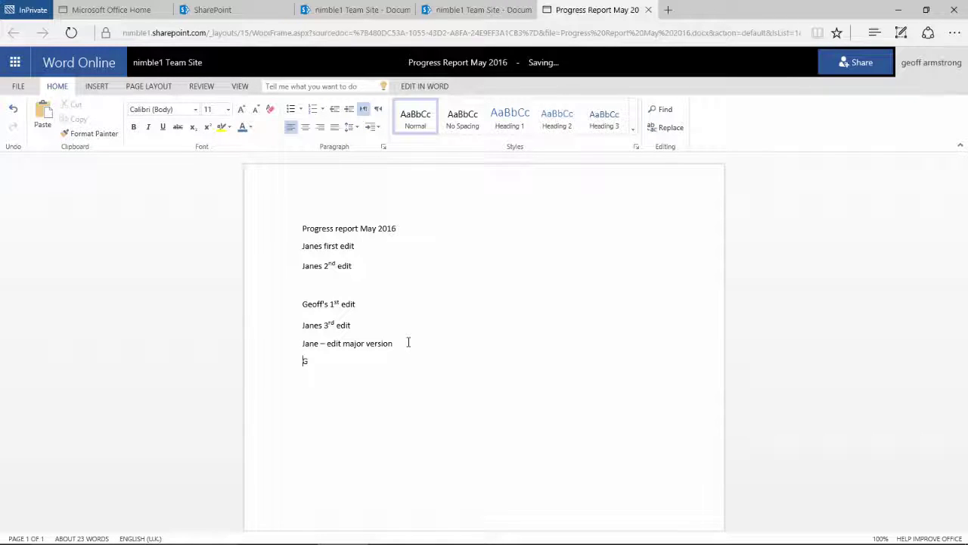
{"action": "type", "text": "Geoff - edit major version"}
{"action": "left_click", "coordinate": [174, 61]}
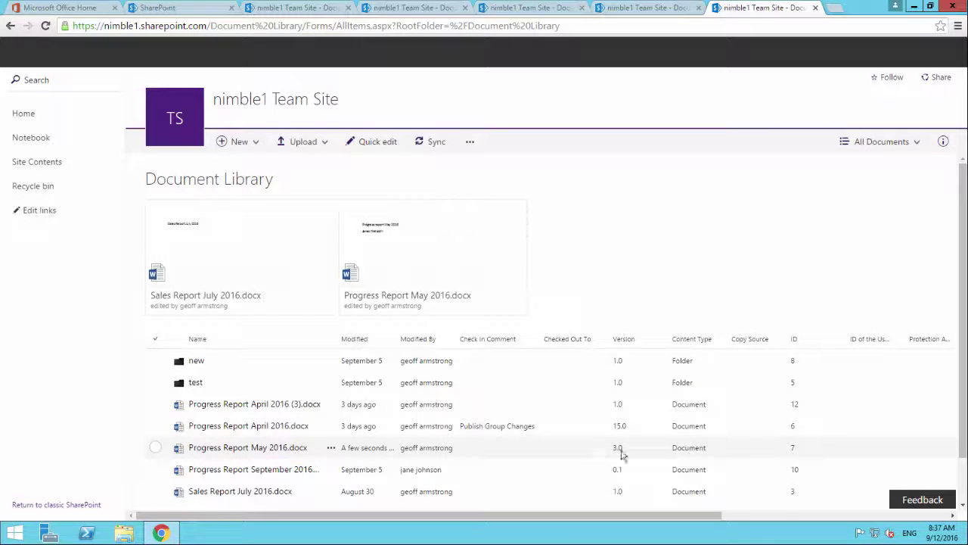
Step: In the co-author's Chrome session, restore version 2.0 of Progress Report May 2016.docx from its version history
{"action": "left_click", "coordinate": [330, 449]}
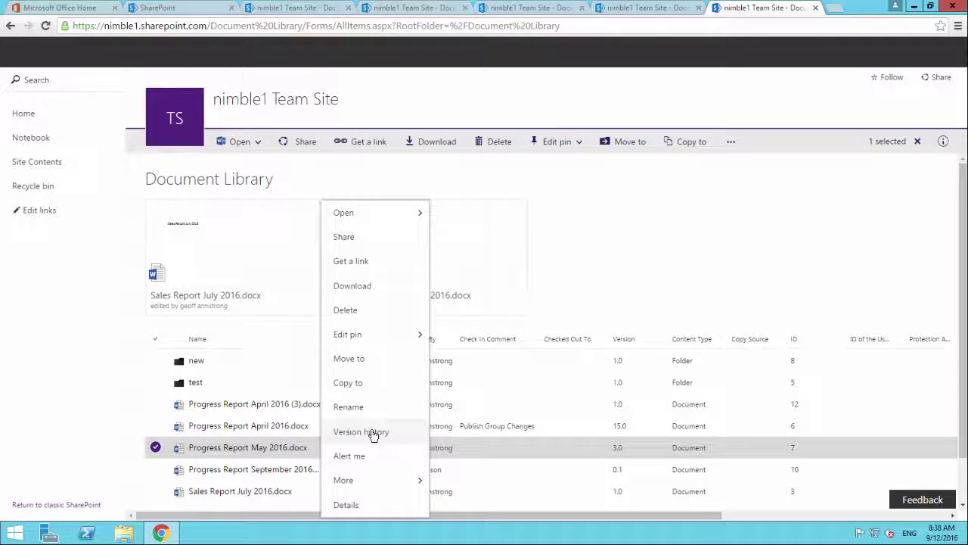
{"action": "left_click", "coordinate": [373, 435]}
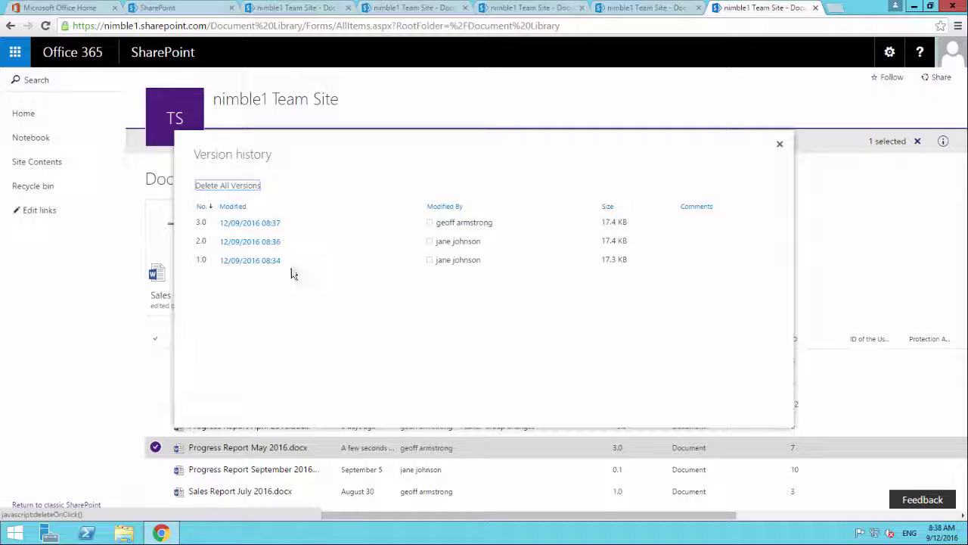
{"action": "left_click", "coordinate": [292, 245]}
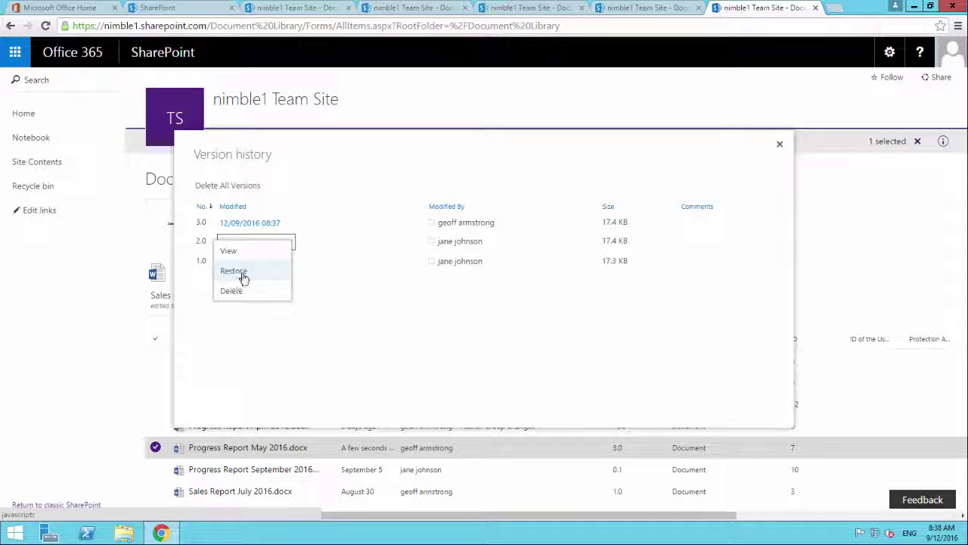
{"action": "left_click", "coordinate": [244, 279]}
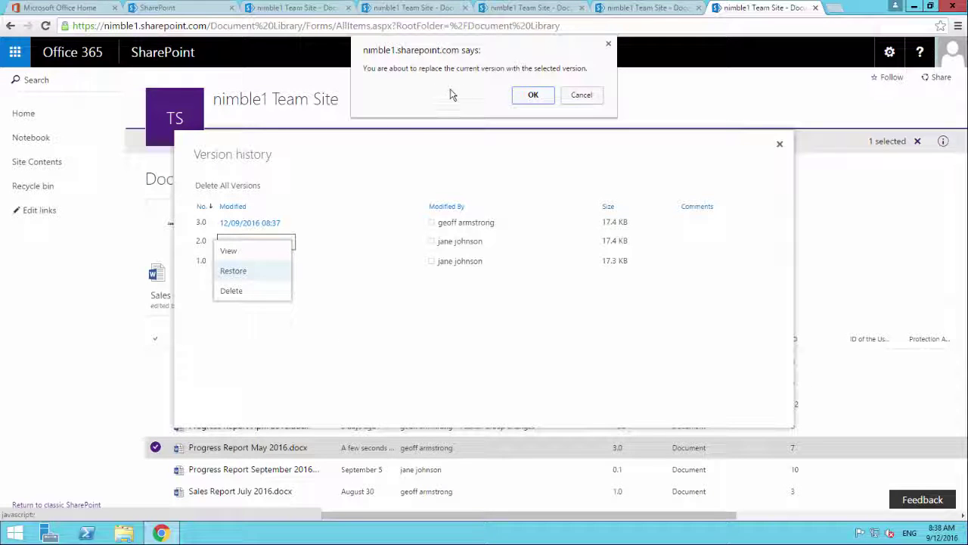
{"action": "left_click", "coordinate": [529, 98]}
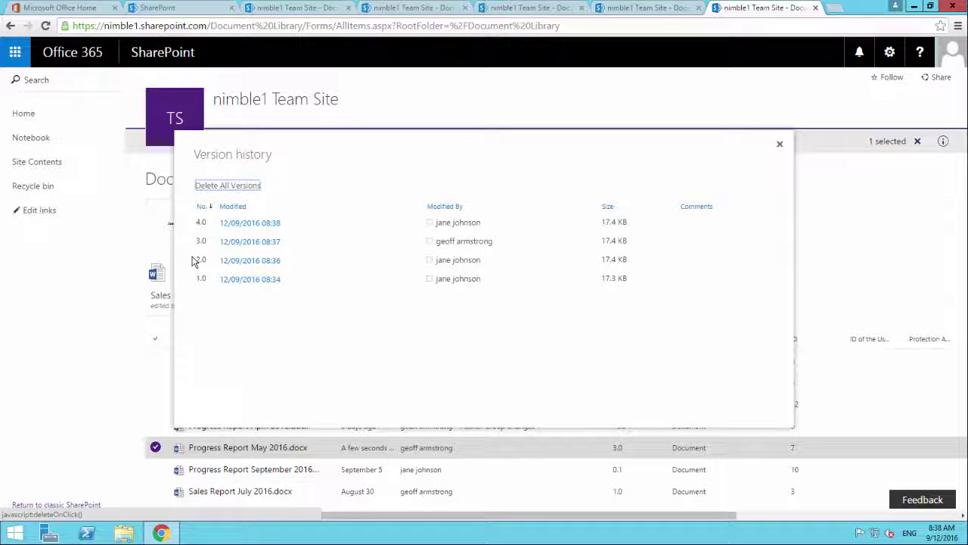
Step: Review the report's version history entries and open the document to check its restored content
{"action": "mouse_move", "coordinate": [255, 244]}
{"action": "mouse_move", "coordinate": [250, 263]}
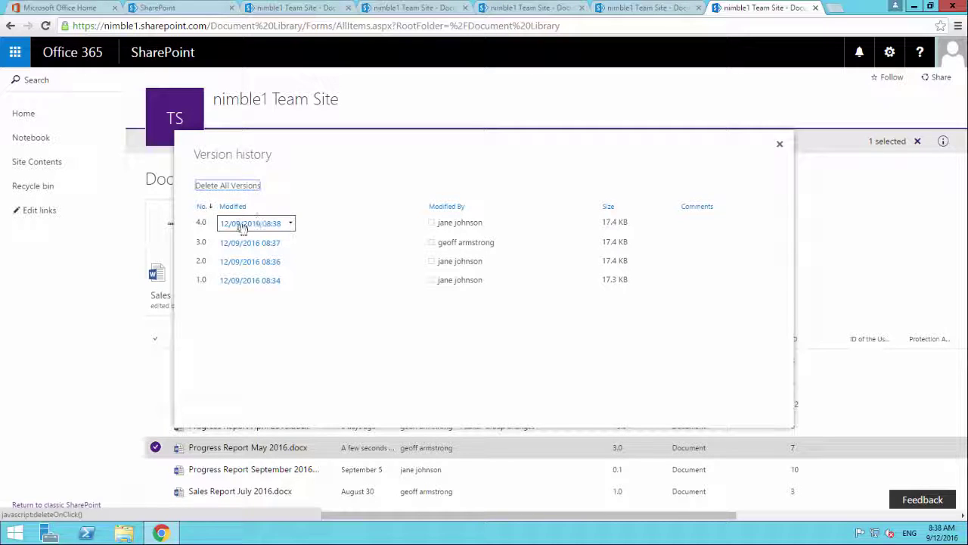
{"action": "left_click", "coordinate": [293, 225]}
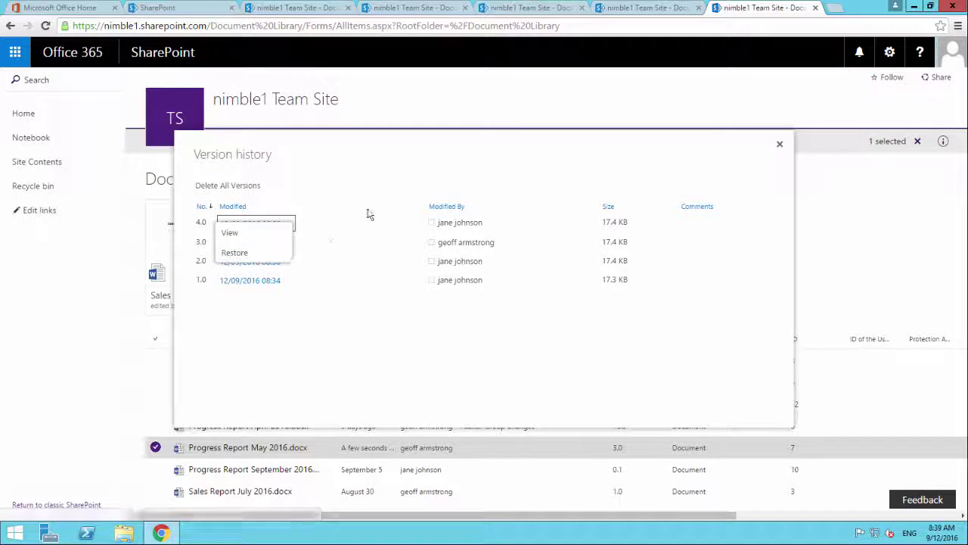
{"action": "left_click", "coordinate": [780, 146]}
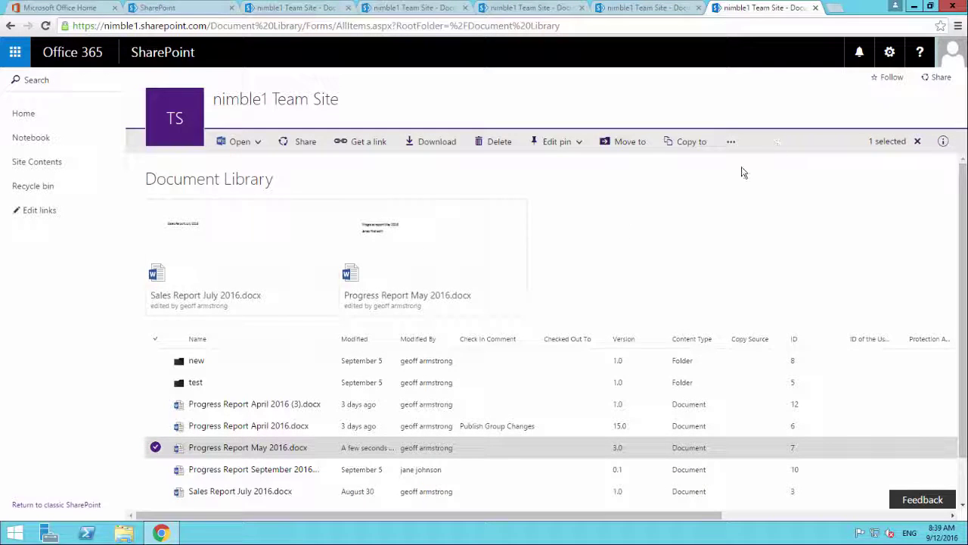
{"action": "left_click", "coordinate": [273, 448]}
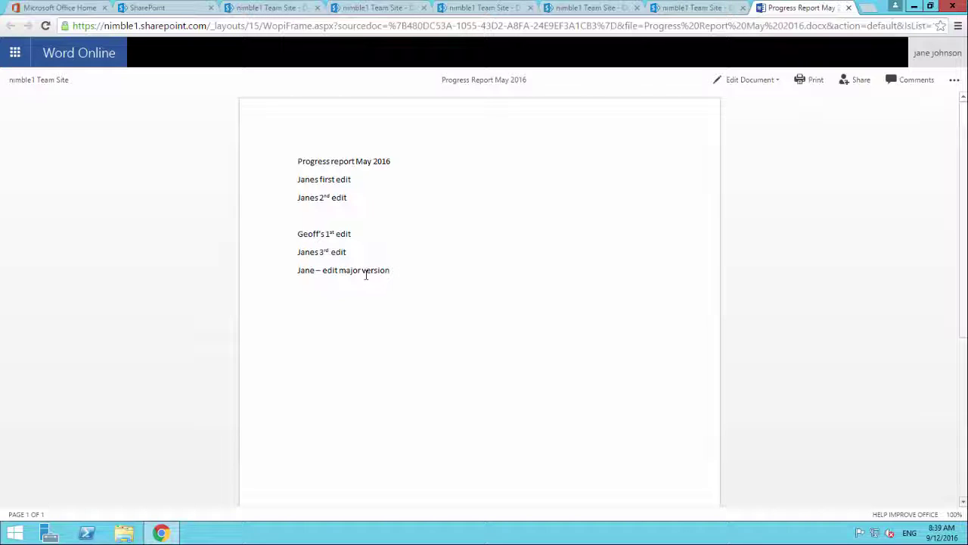
{"action": "left_click", "coordinate": [39, 79]}
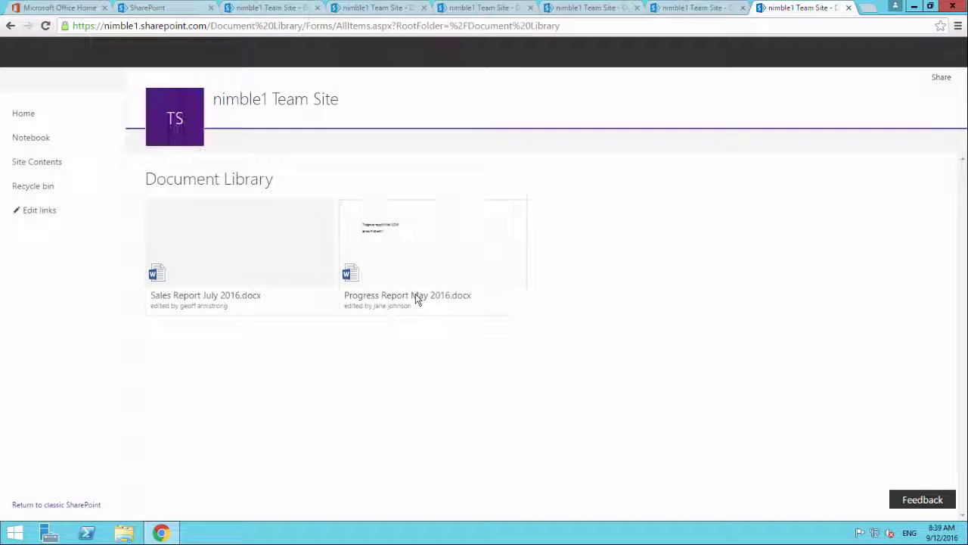
Step: Reopen the version history of Progress Report May 2016.docx and restore version 3.0
{"action": "left_click", "coordinate": [304, 441]}
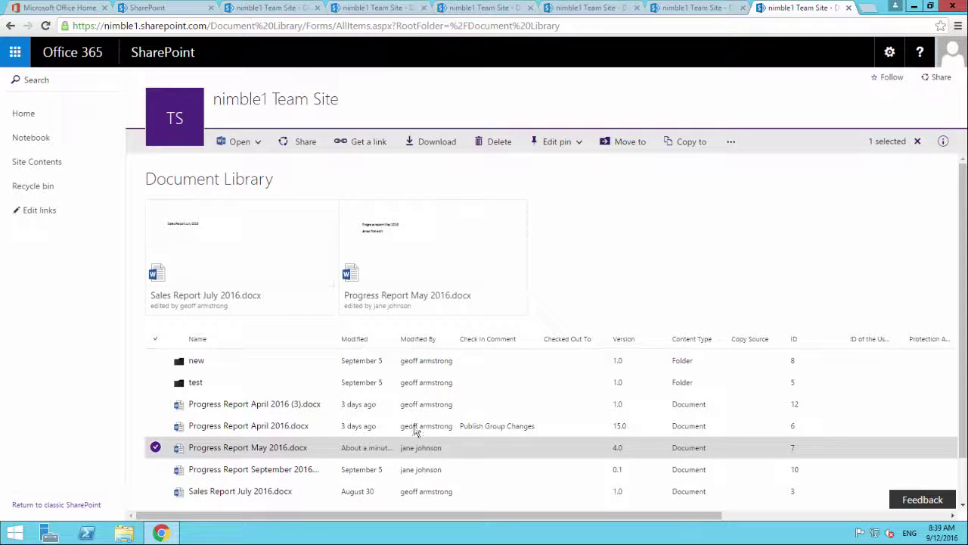
{"action": "right_click", "coordinate": [329, 452]}
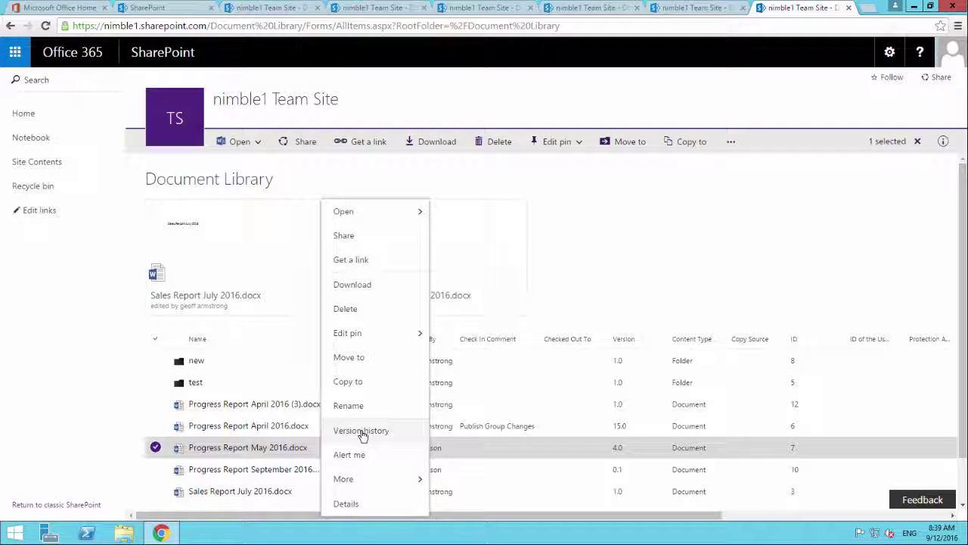
{"action": "left_click", "coordinate": [362, 430]}
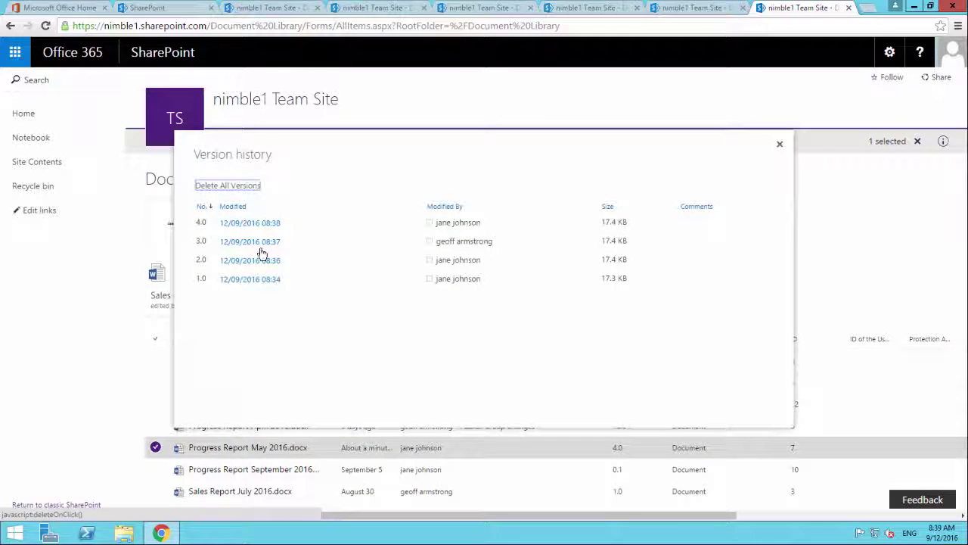
{"action": "left_click", "coordinate": [294, 245]}
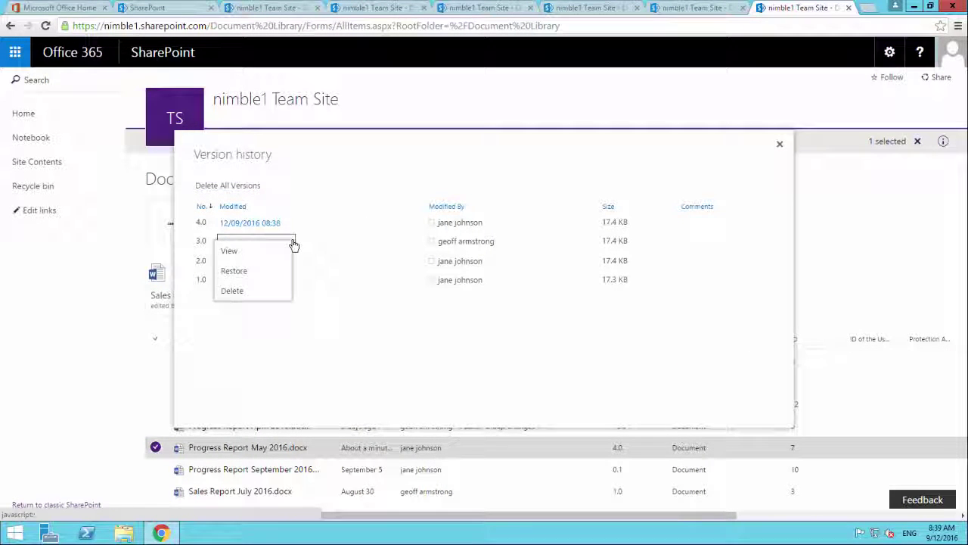
{"action": "left_click", "coordinate": [233, 276]}
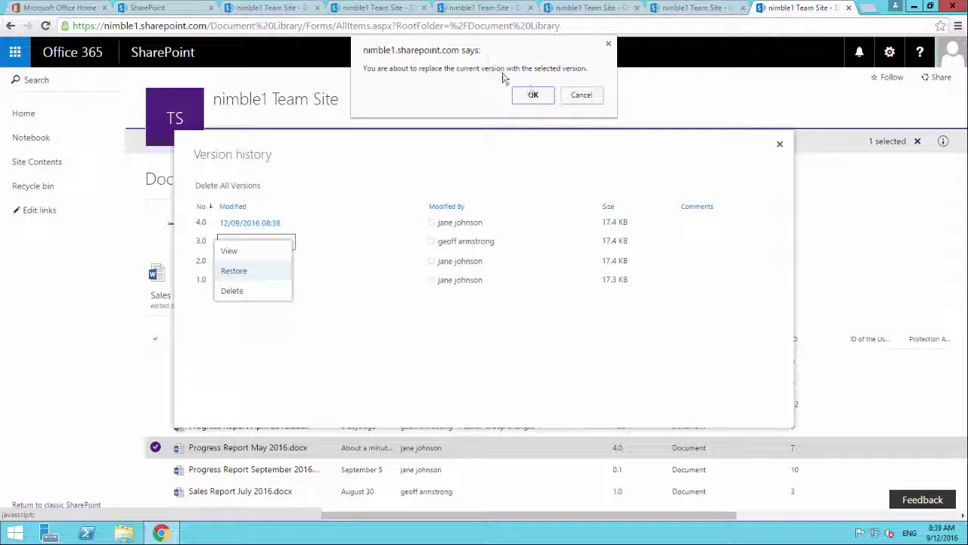
{"action": "left_click", "coordinate": [530, 95]}
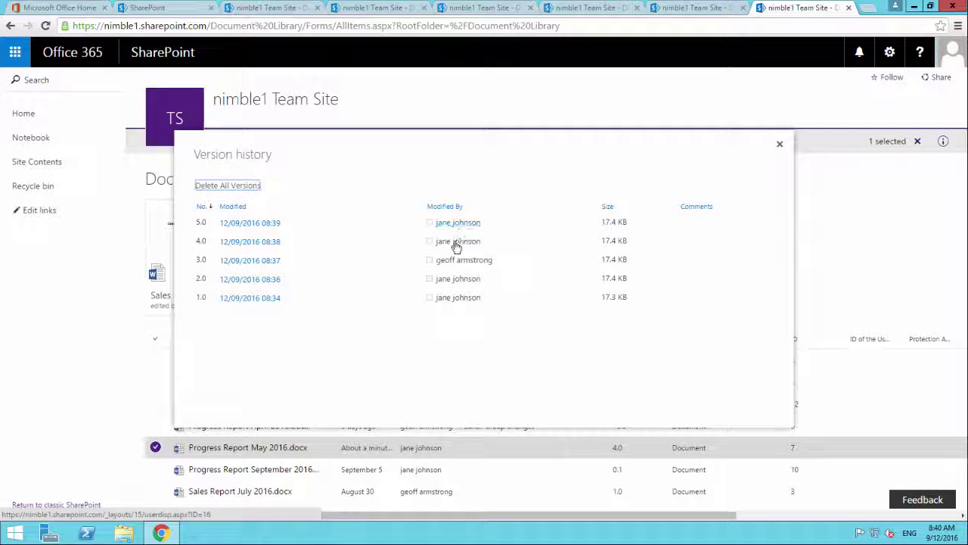
Step: Close the version history and open Progress Report May 2016.docx to check its restored last line
{"action": "left_click", "coordinate": [782, 147]}
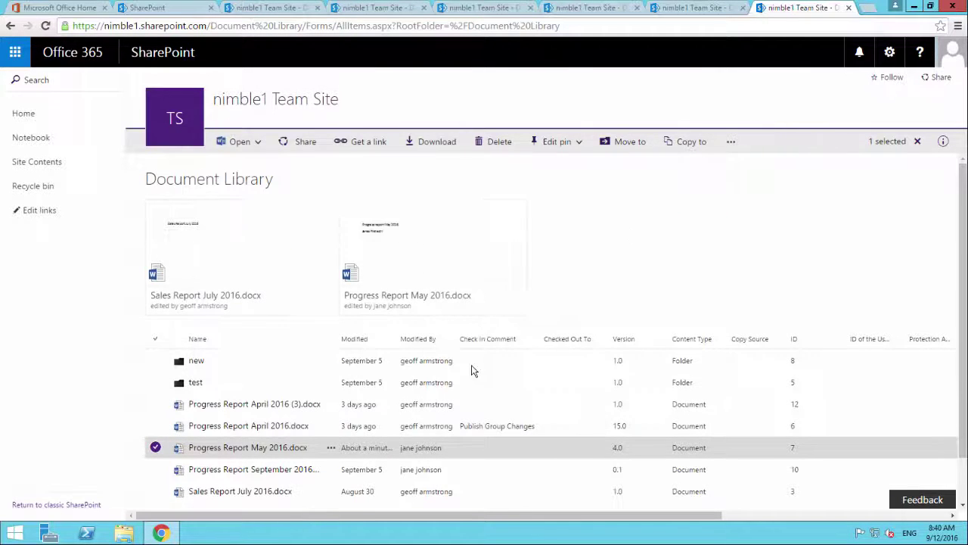
{"action": "left_click", "coordinate": [293, 450]}
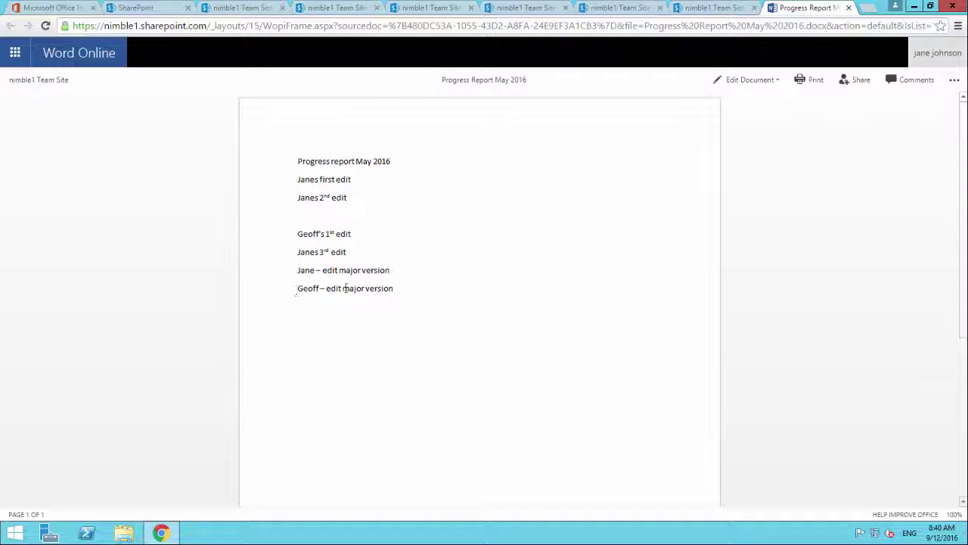
{"action": "triple_click", "coordinate": [378, 288]}
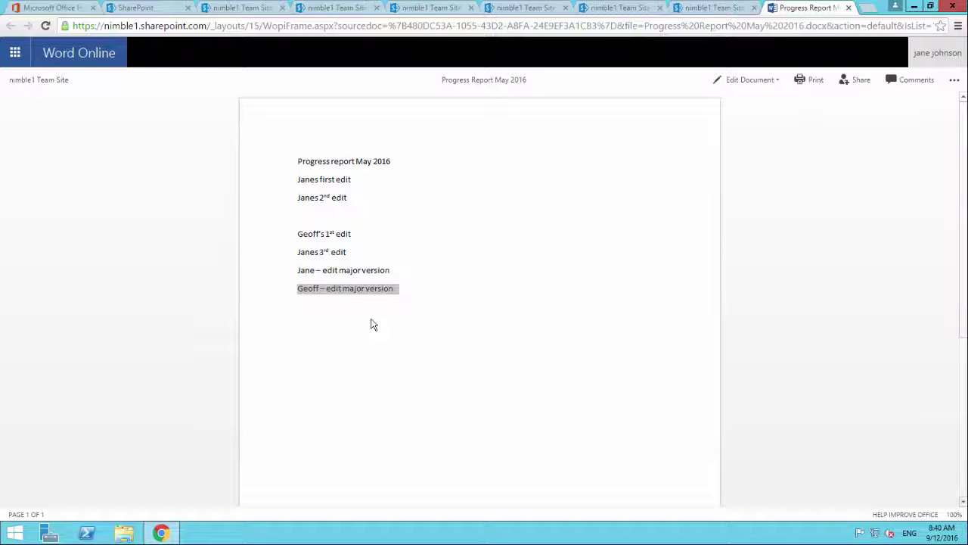
{"action": "left_click", "coordinate": [410, 301]}
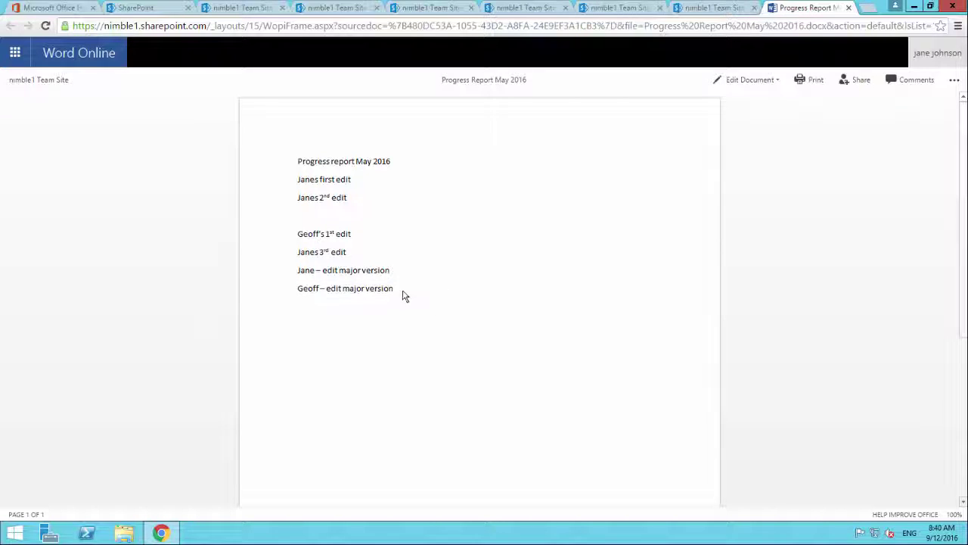
Step: Edit the report in the browser, adding a last line with the co-author's first name and "- edit 2nd version"
{"action": "left_click", "coordinate": [734, 84]}
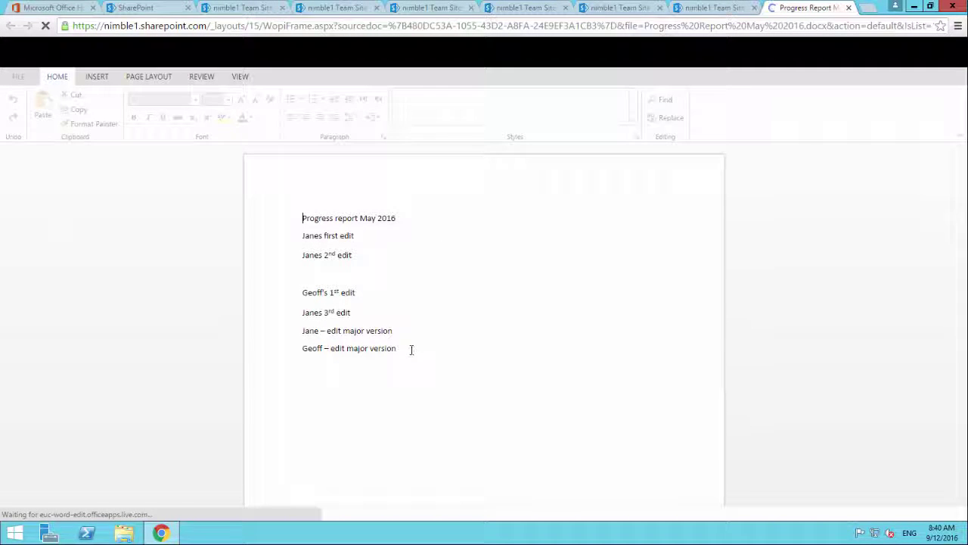
{"action": "left_click", "coordinate": [405, 349]}
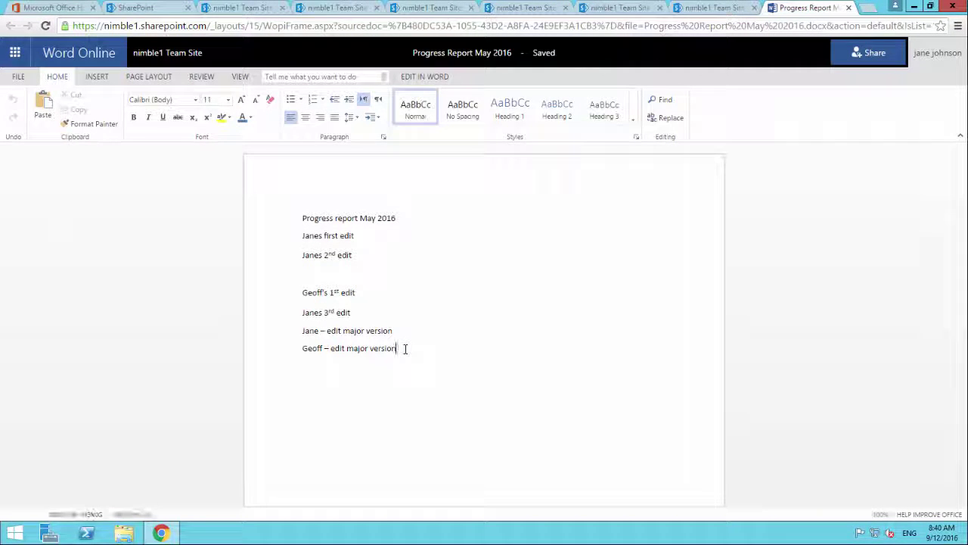
{"action": "key", "text": "Return"}
{"action": "type", "text": "Jane"}
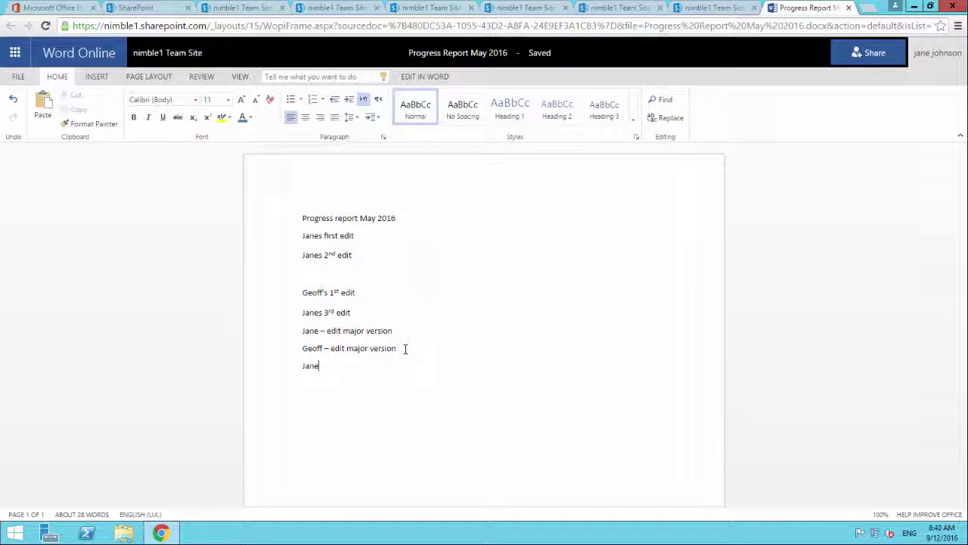
{"action": "type", "text": " - e"}
{"action": "type", "text": "dit 2nd"}
{"action": "type", "text": " version"}
{"action": "key", "text": "Return"}
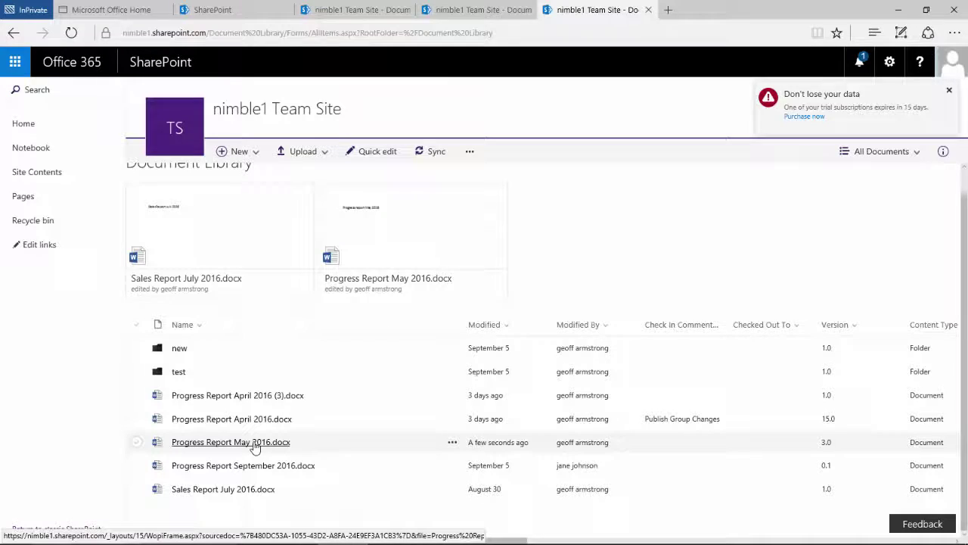
Step: In the owner's Edge session, edit Progress Report May 2016.docx in the browser, adding the owner's first name and "- edit 2nd version", and return to the site
{"action": "left_click", "coordinate": [256, 448]}
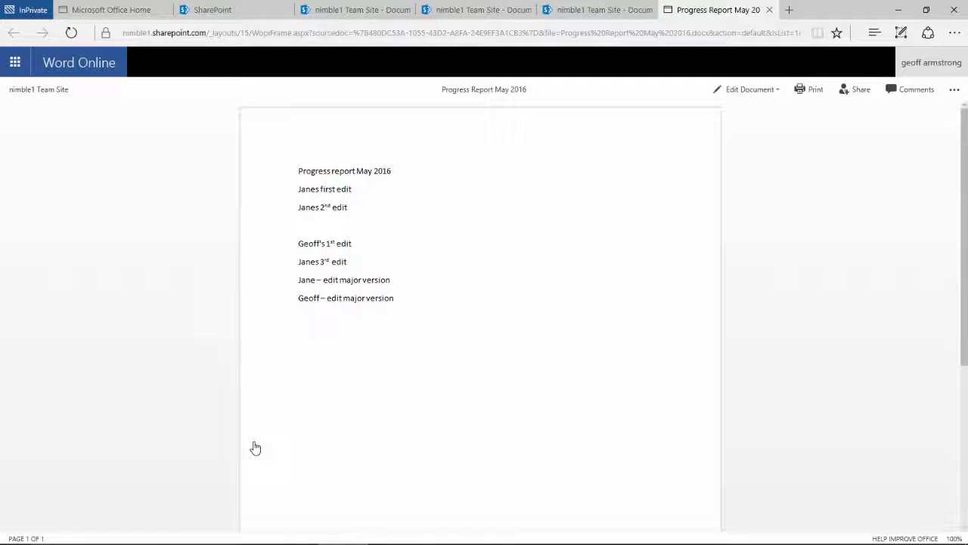
{"action": "left_click", "coordinate": [753, 89]}
{"action": "left_click", "coordinate": [729, 155]}
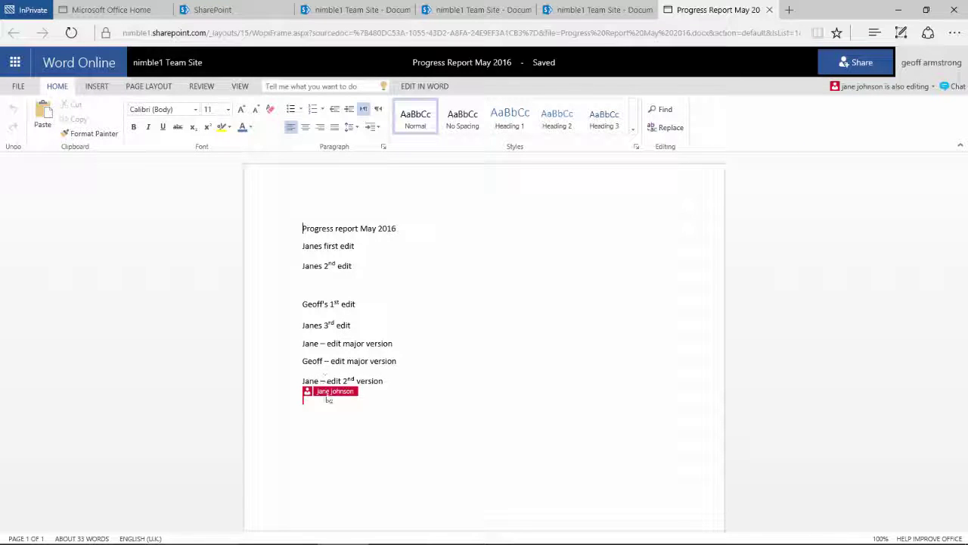
{"action": "left_click", "coordinate": [306, 418]}
{"action": "type", "text": "Geof"}
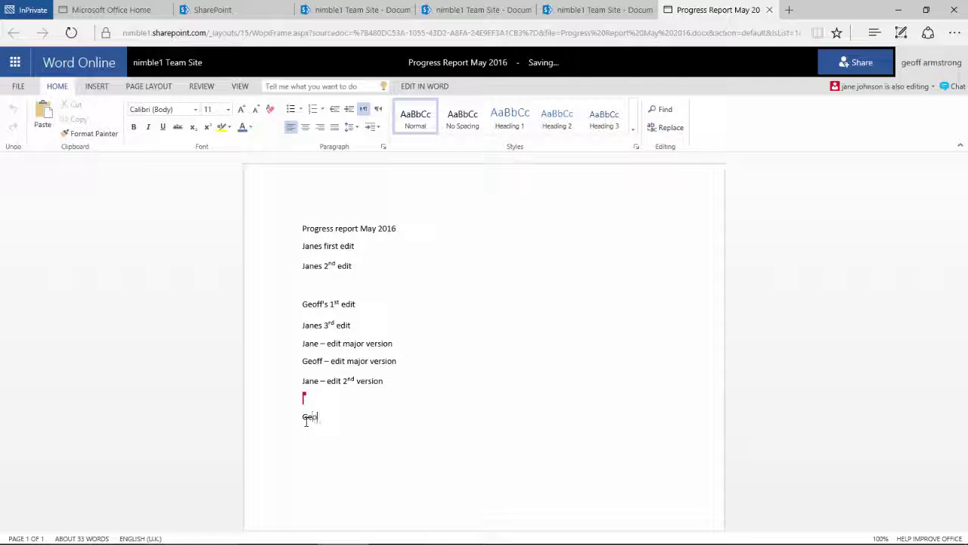
{"action": "type", "text": "f"}
{"action": "type", "text": " - end"}
{"action": "type", "text": "dit"}
{"action": "type", "text": " 2nd version"}
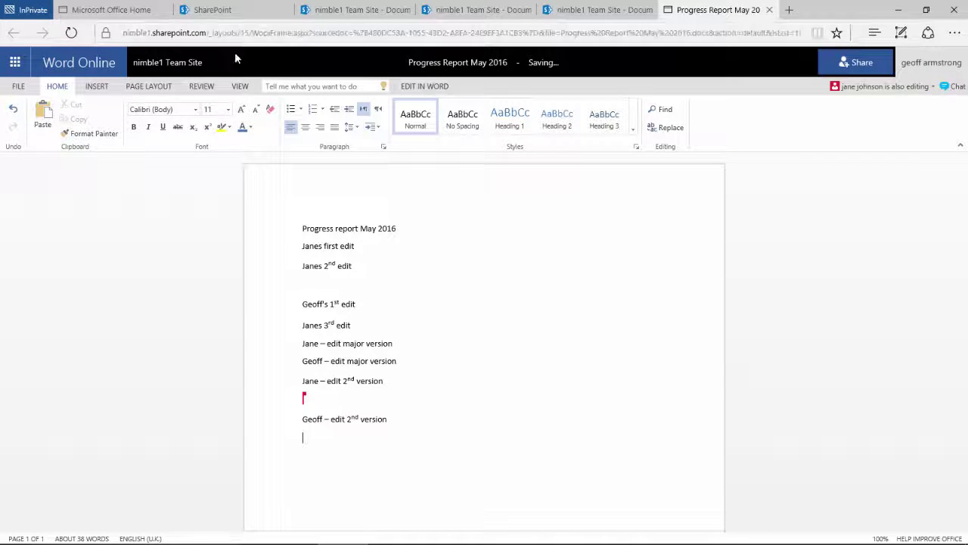
{"action": "left_click", "coordinate": [189, 62]}
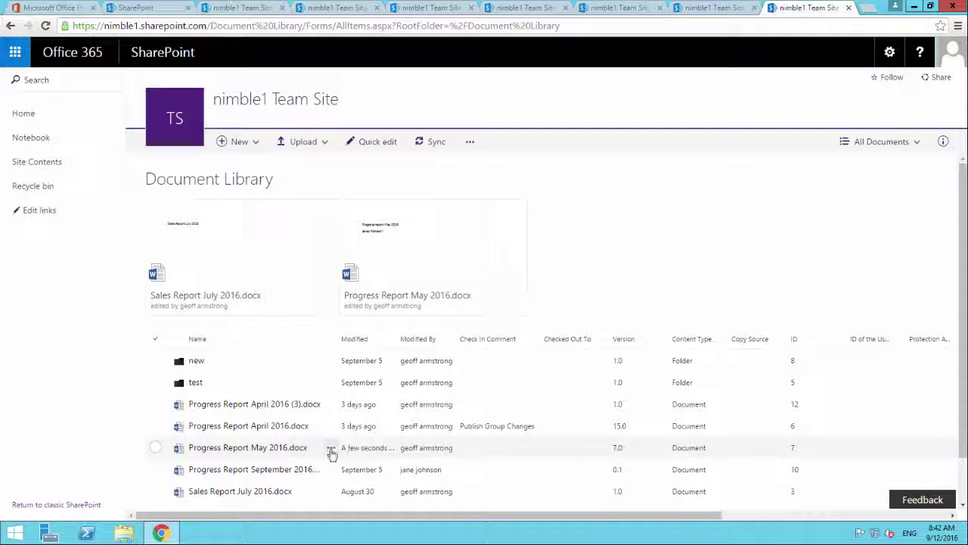
Step: In the co-author's Chrome session, review the version history of Progress Report May 2016.docx and close it
{"action": "left_click", "coordinate": [331, 451]}
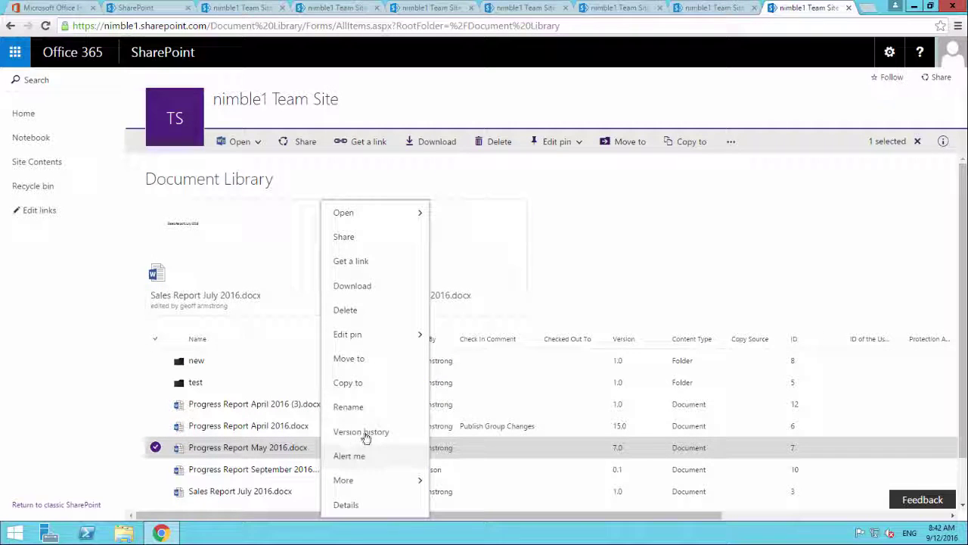
{"action": "left_click", "coordinate": [361, 432]}
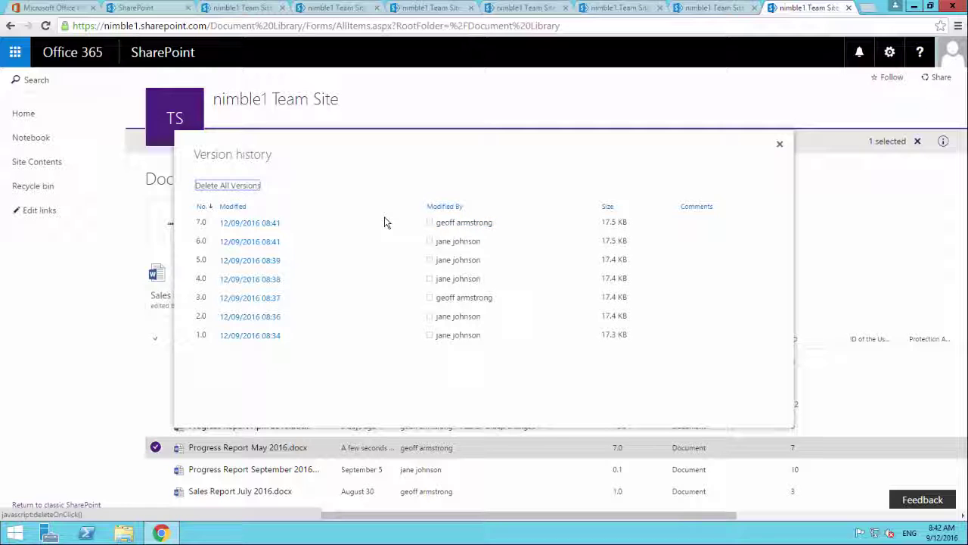
{"action": "left_click", "coordinate": [778, 146]}
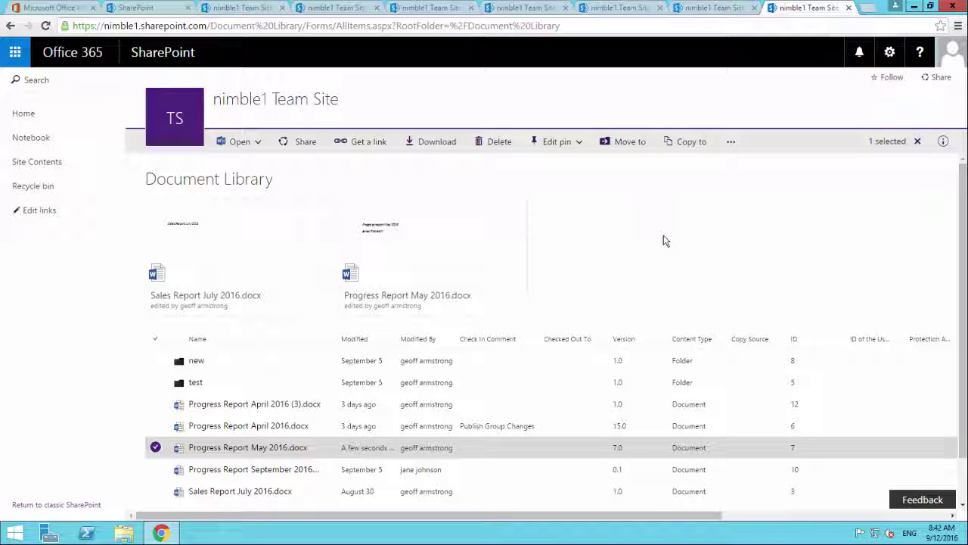